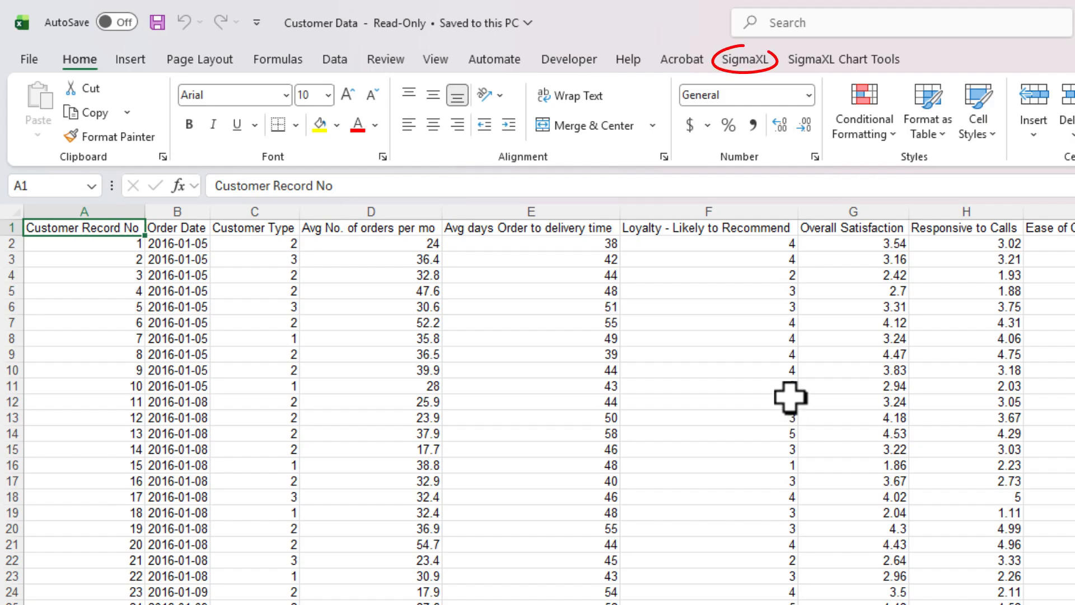
Use the Graphical Tool Selection Guide to choose a Basic Histogram for continuous data with Distribution as the graph's purpose
left_click(725, 65)
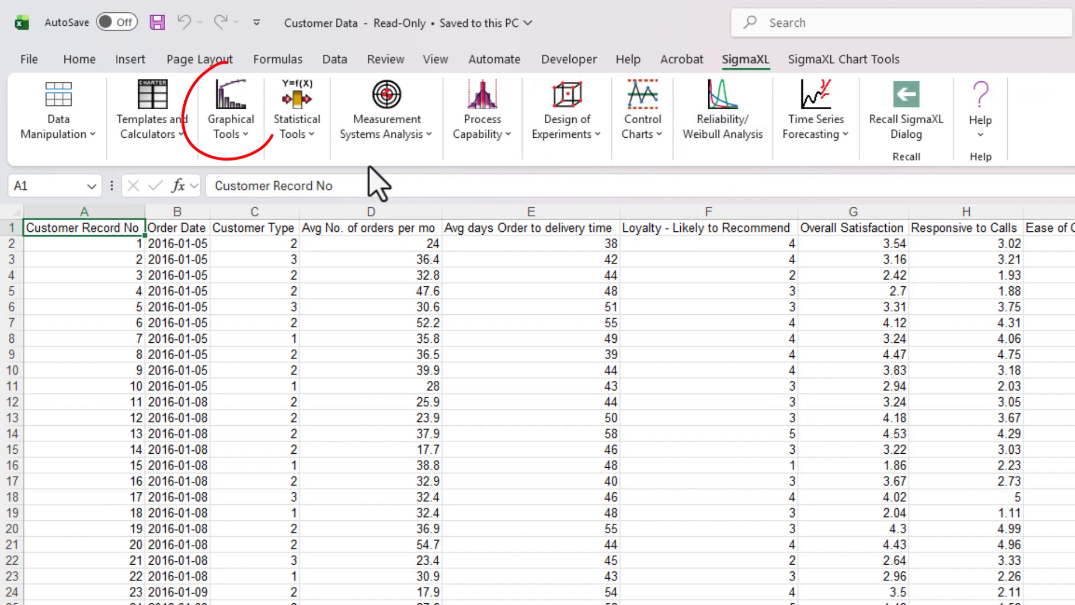
left_click(226, 134)
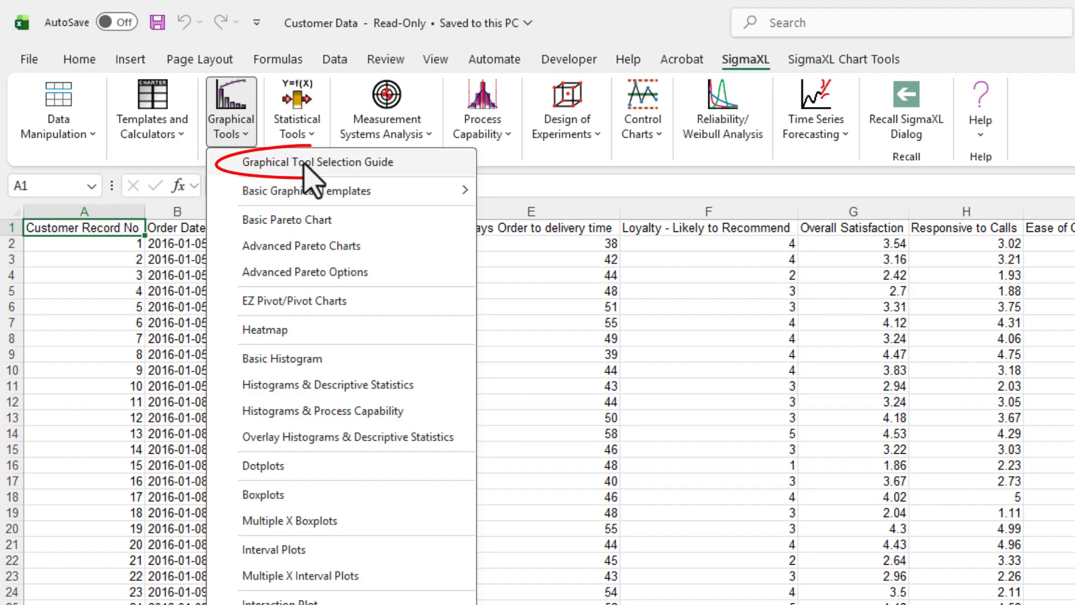
left_click(385, 168)
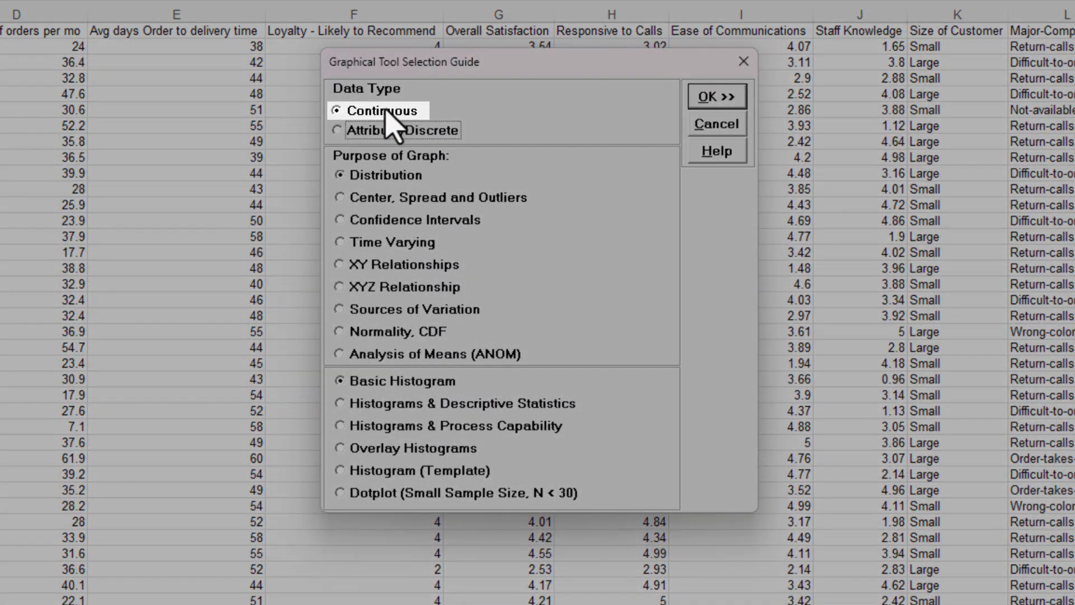
left_click(386, 110)
left_click(403, 175)
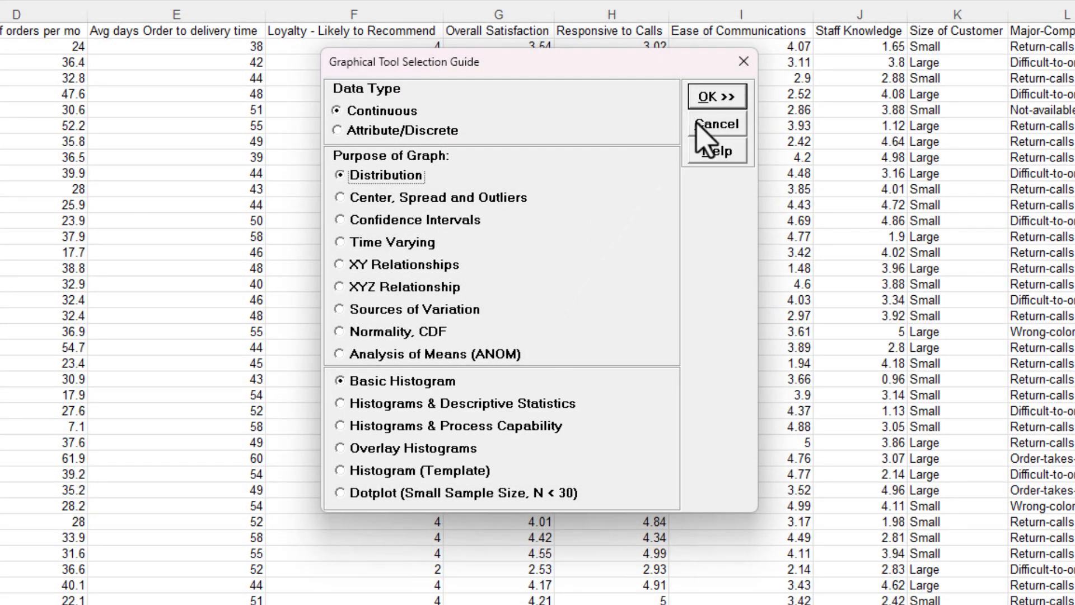
left_click(716, 97)
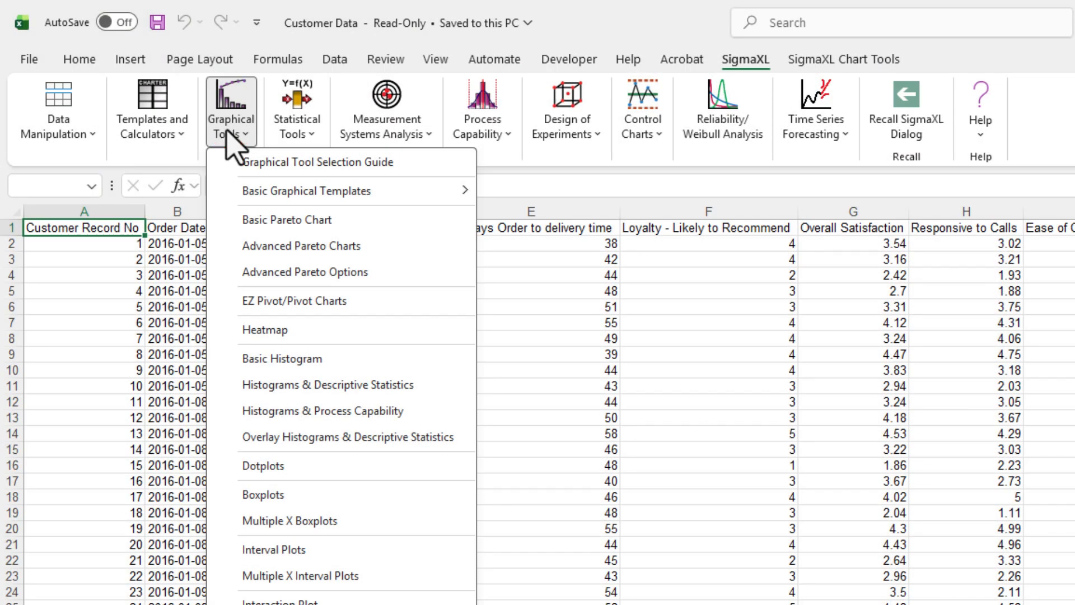
Start a Basic Histogram on the entire data table, with Overall Satisfaction as the numeric data variable
left_click(282, 359)
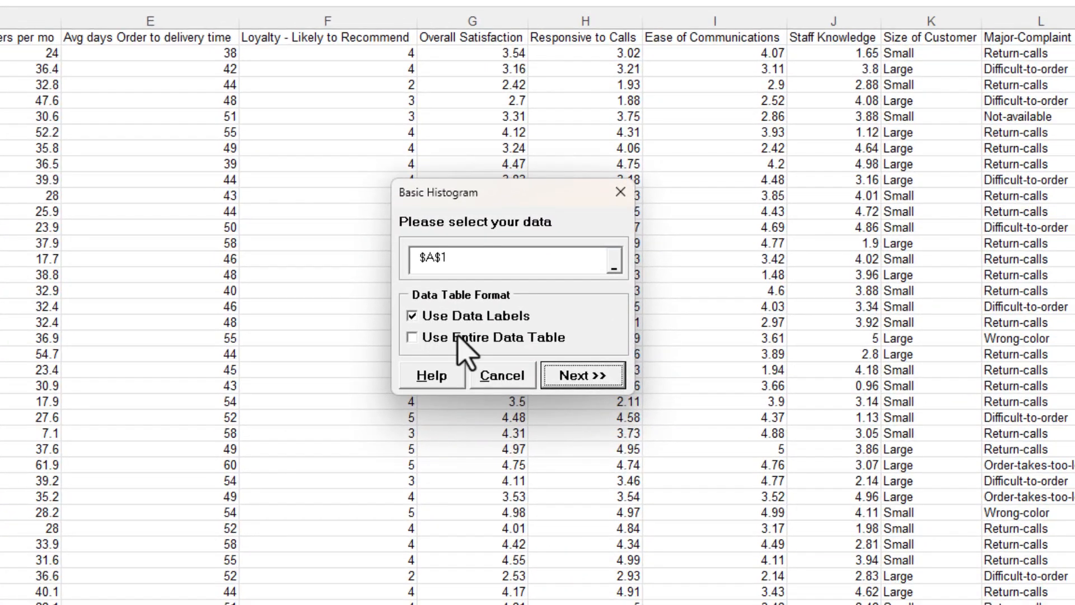
left_click(713, 465)
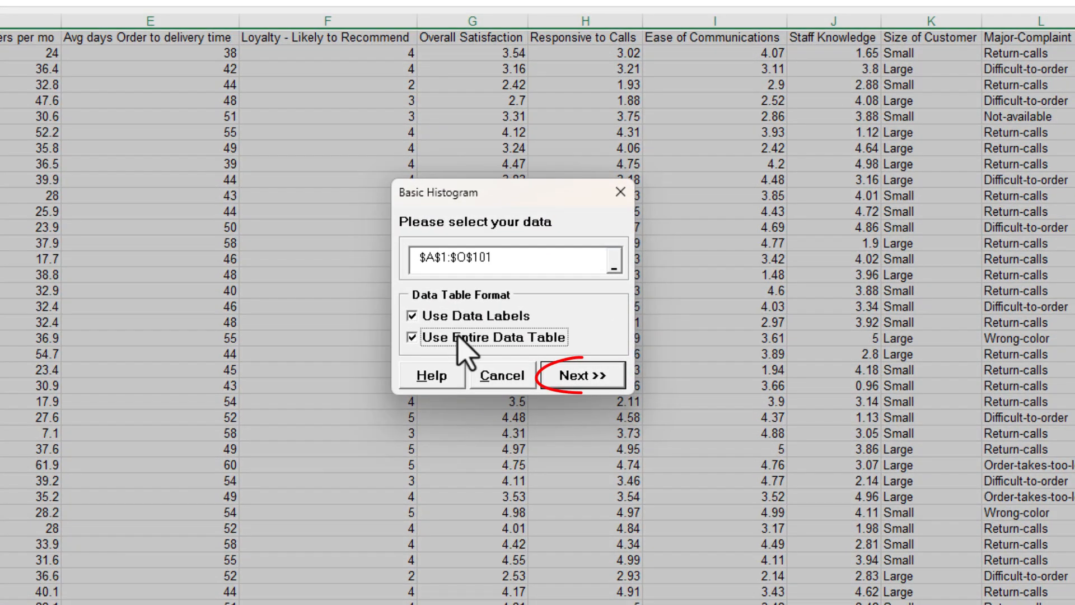
left_click(577, 376)
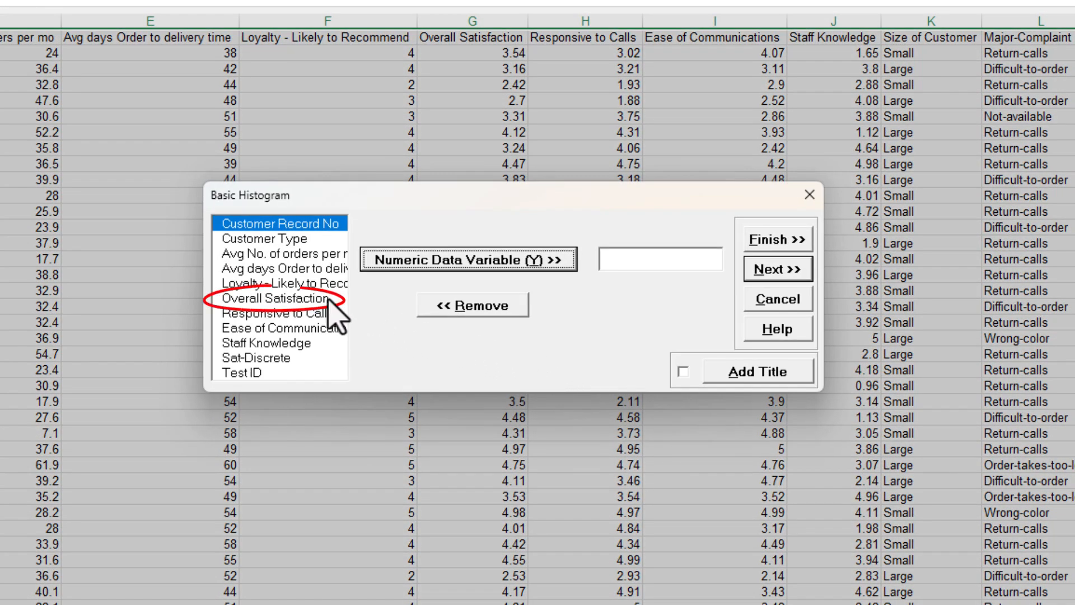
left_click(280, 298)
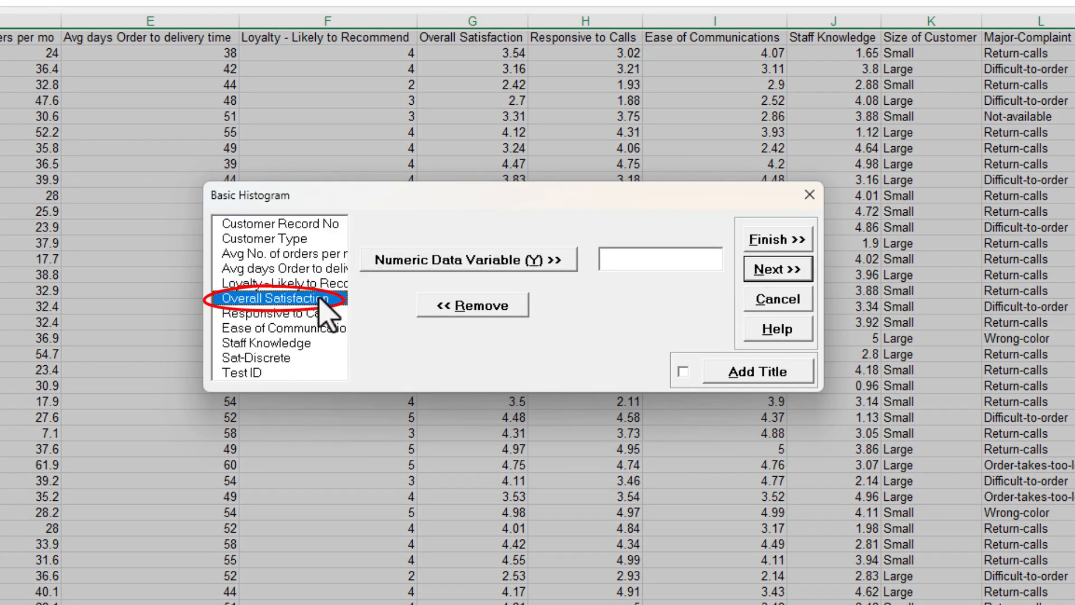
left_click(473, 264)
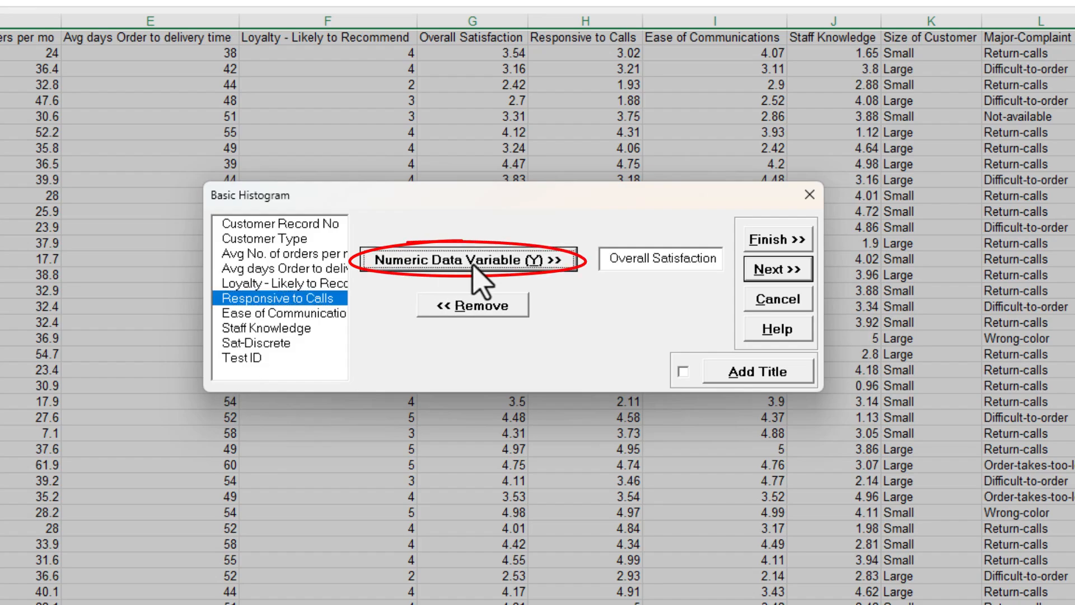
left_click(777, 270)
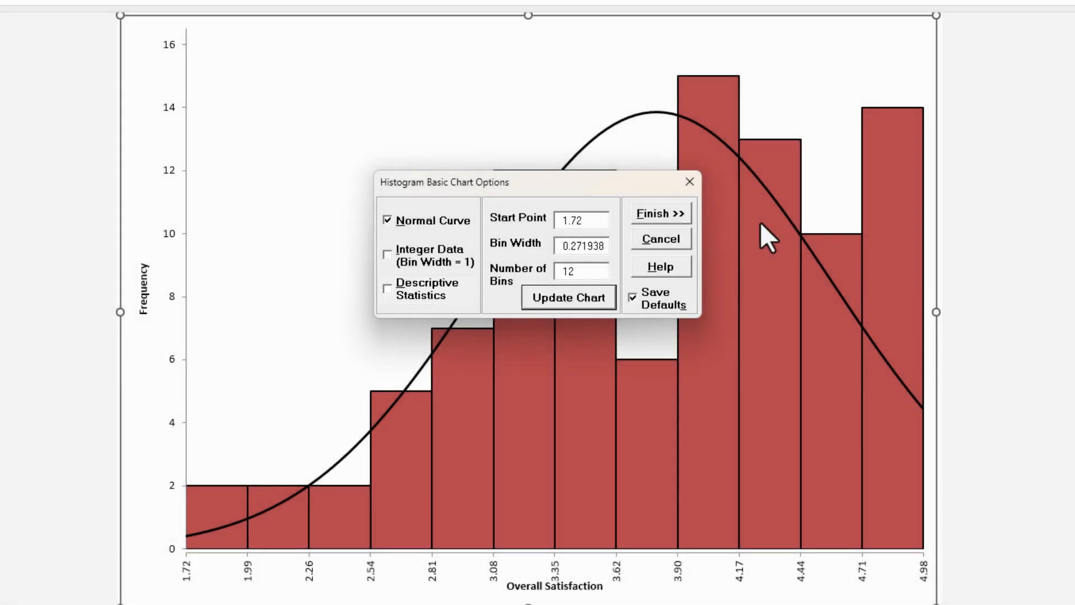
Set the histogram's start point to 1, bin width to 0.5 and number of bins to 8, then update and finish the chart
left_click_drag(605, 220, 509, 215)
type("1")
key("Tab")
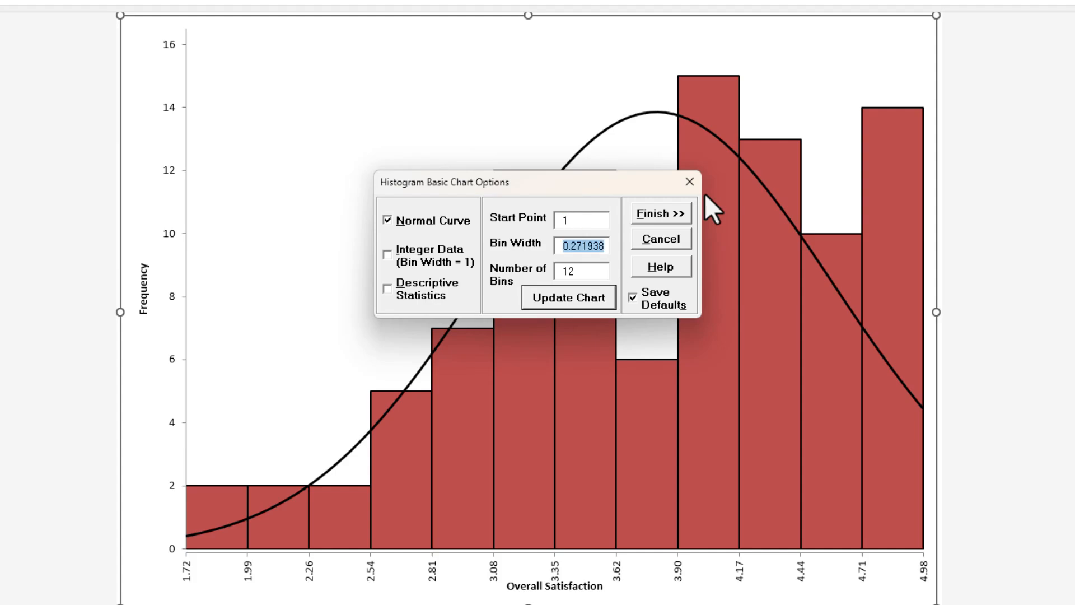
type("0.5")
key("Tab")
type("8")
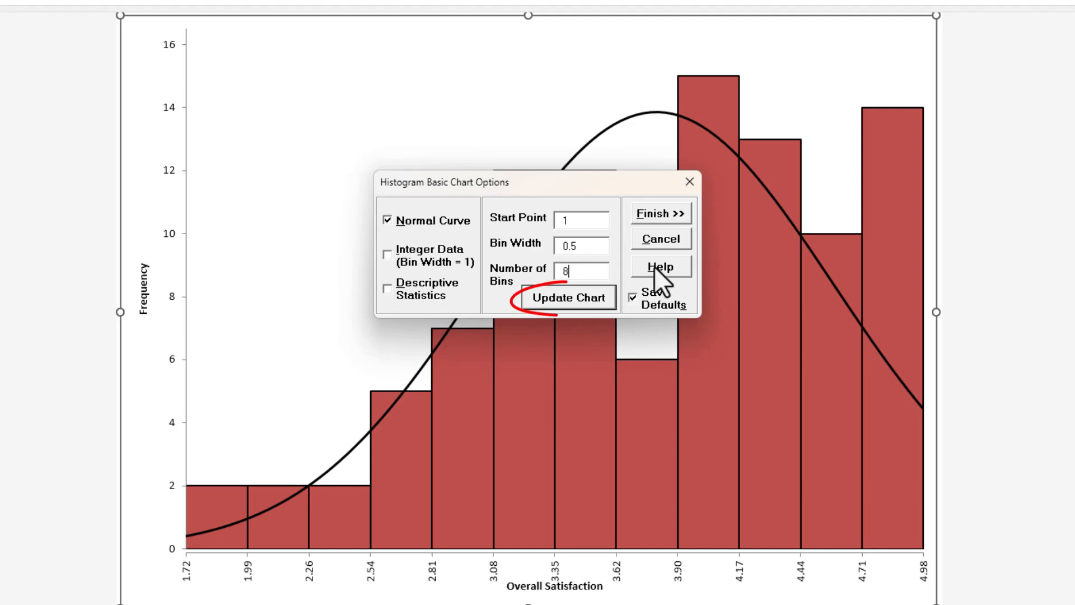
left_click(587, 301)
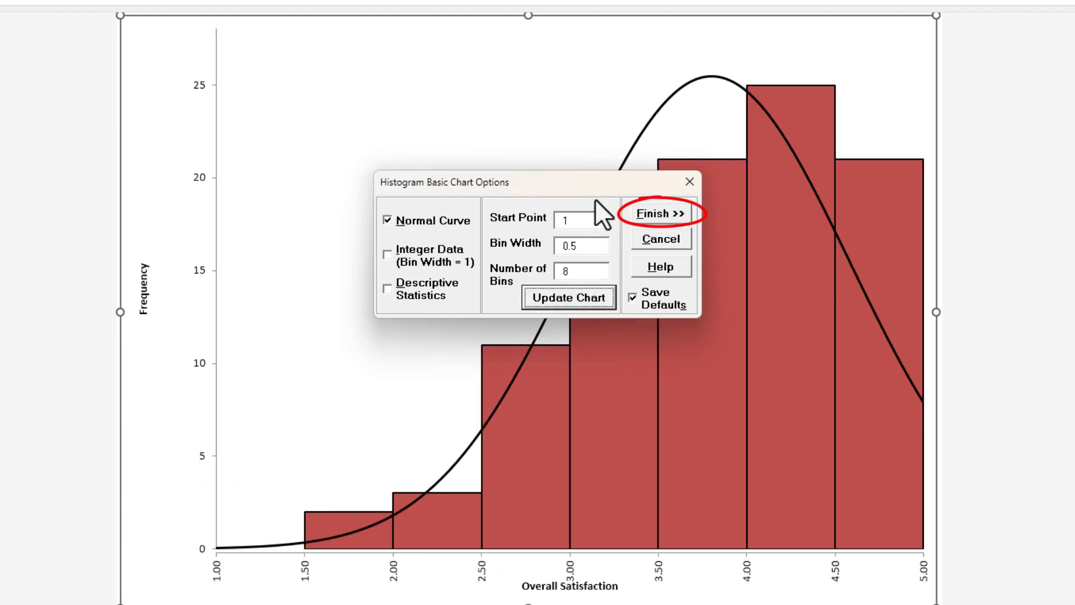
left_click(652, 211)
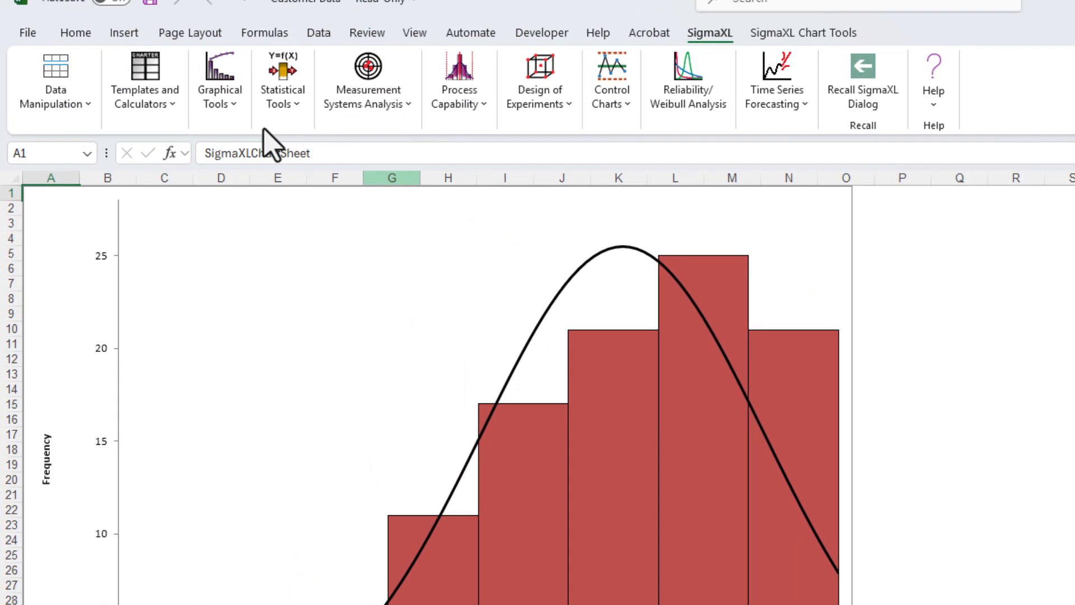
Open the Histogram template from SigmaXL's basic graphical templates
left_click(227, 129)
mouse_move(329, 202)
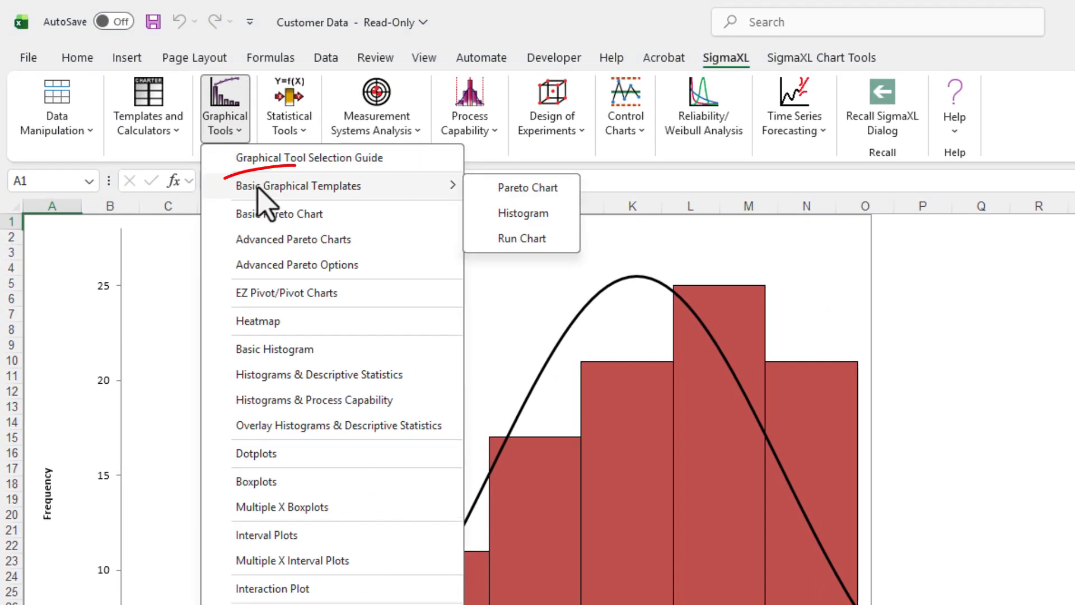
left_click(523, 212)
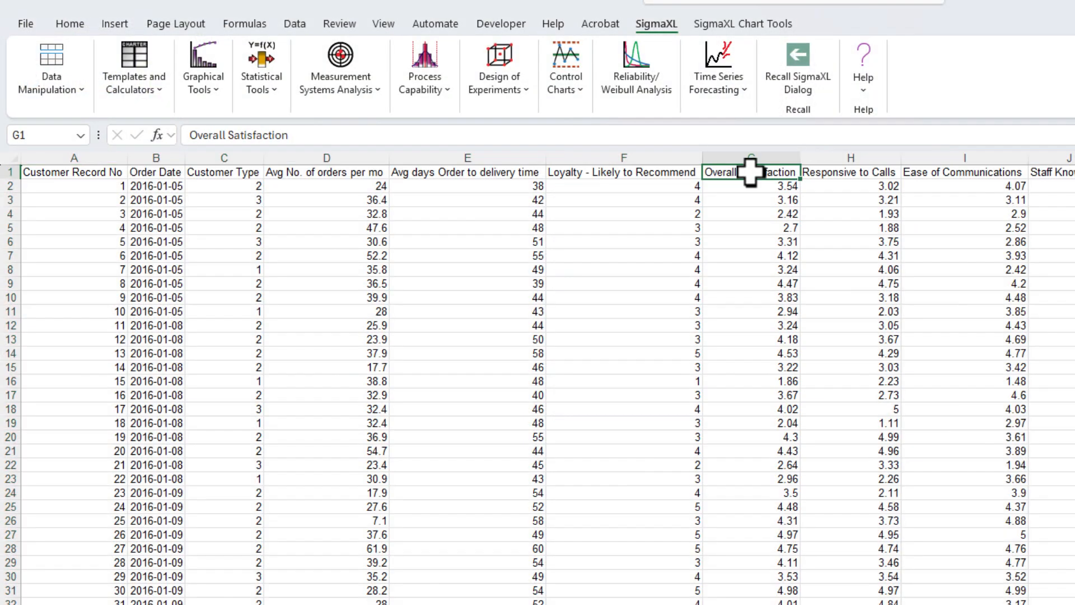
Copy the whole Overall Satisfaction column, including its heading, from the customer data sheet
key("ctrl+shift+Down")
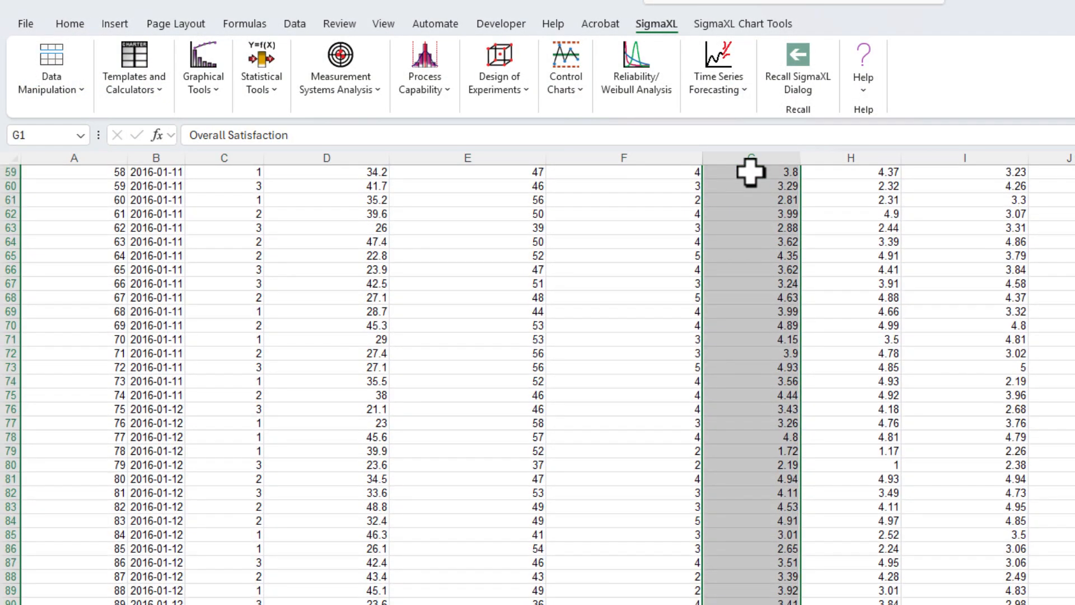
key("ctrl+c")
left_click(70, 25)
scroll(253, 241, "up", 19)
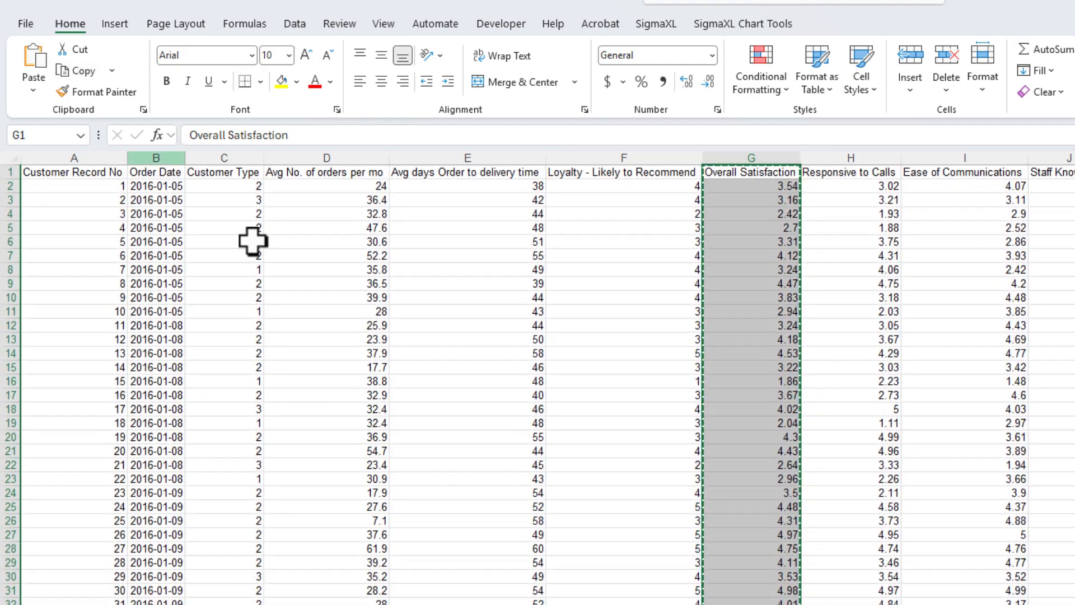
Switch to the Histogram template, paste the copied data as values from cell A1, and generate the histogram
key("alt+Tab")
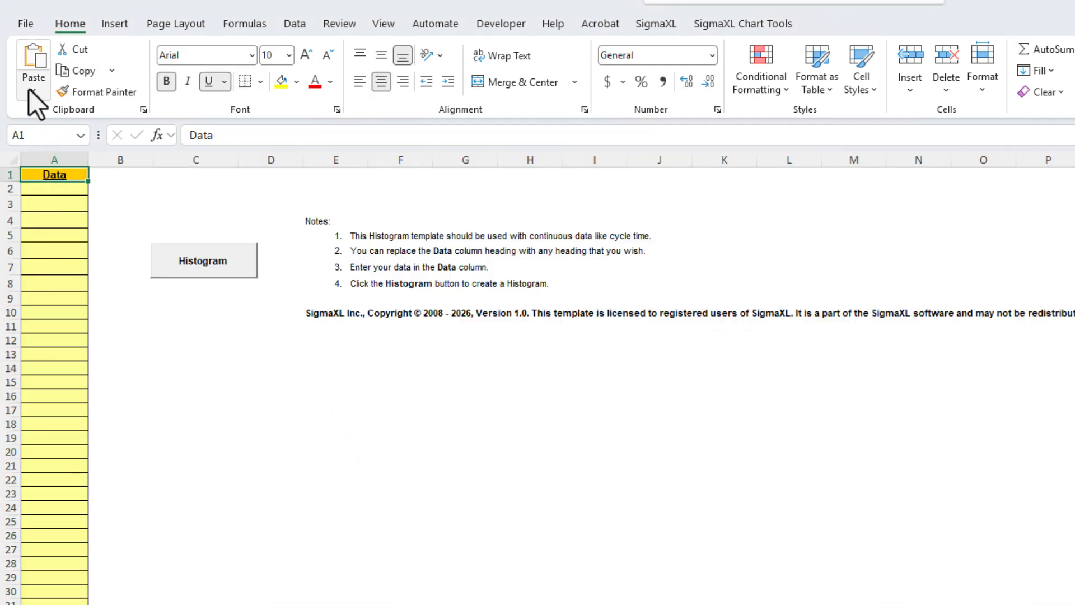
left_click(29, 91)
left_click(28, 216)
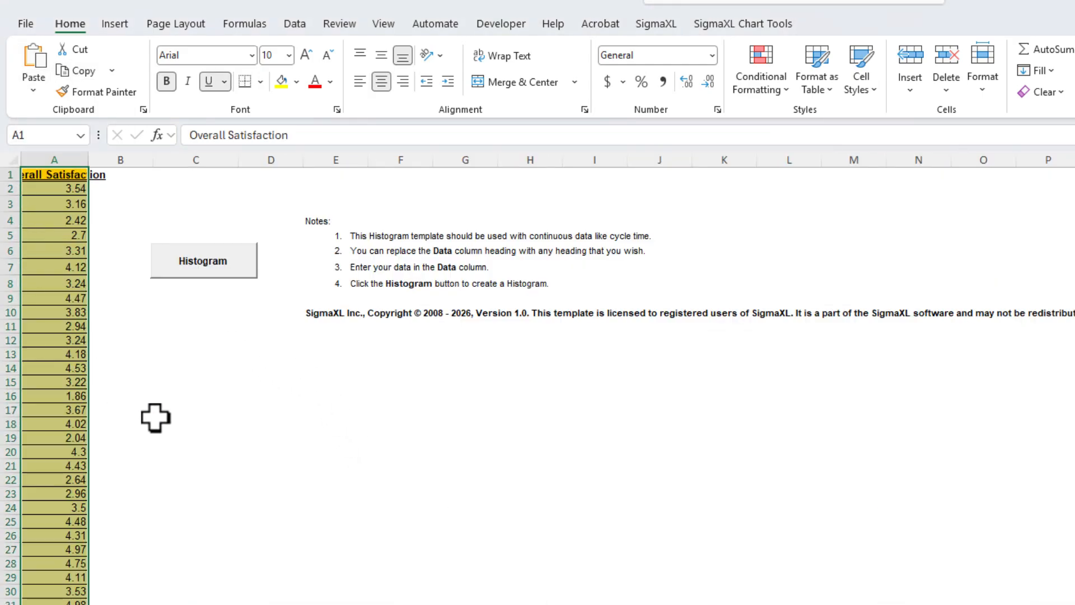
left_click(238, 271)
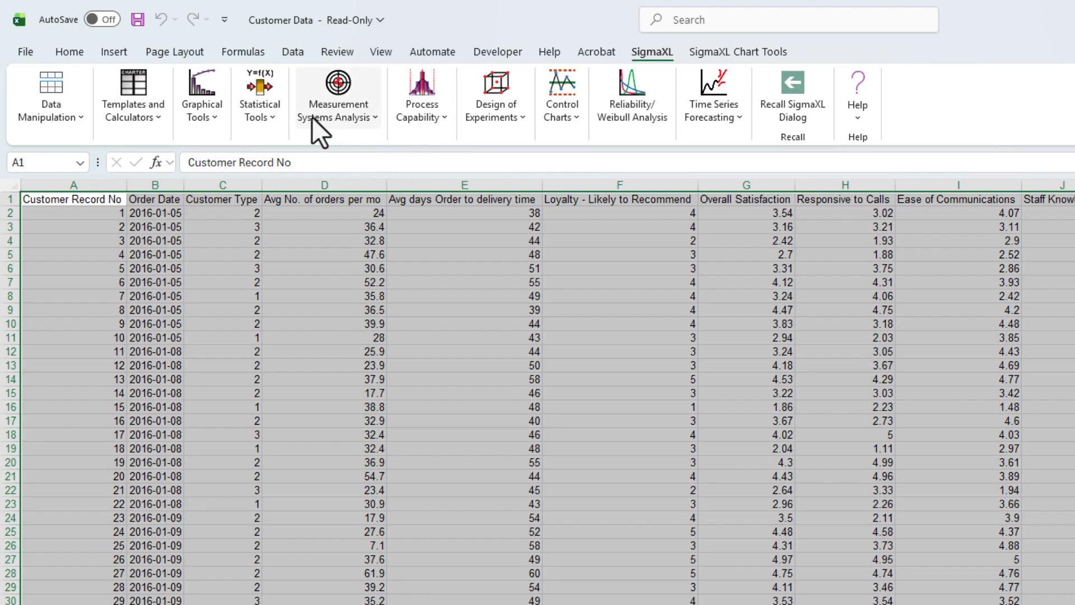
Start Histograms & Descriptive Statistics on the entire customer data table, using the data labels
left_click(212, 119)
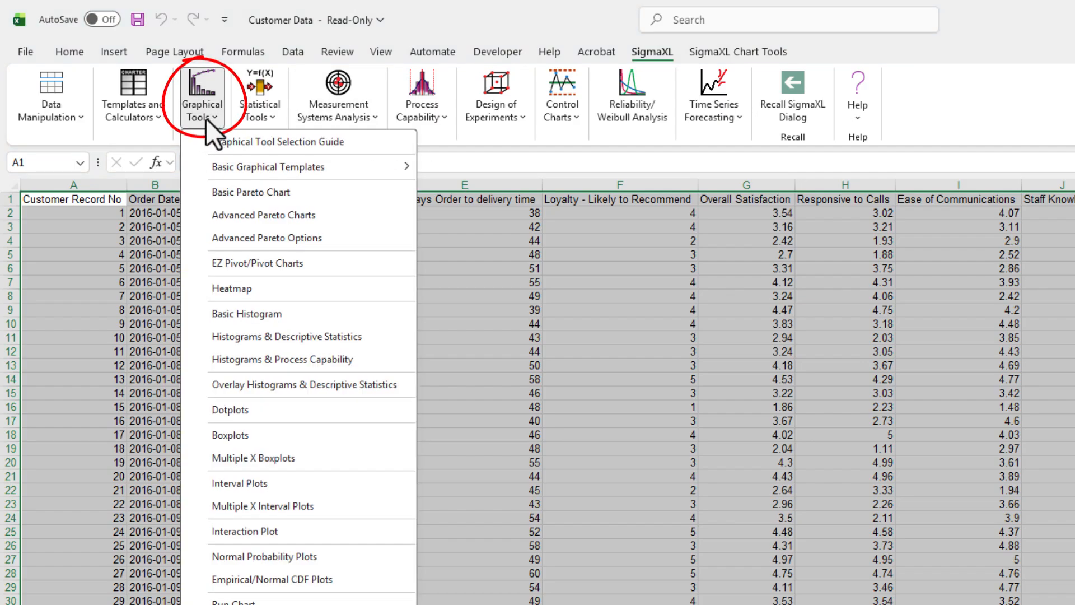
left_click(267, 337)
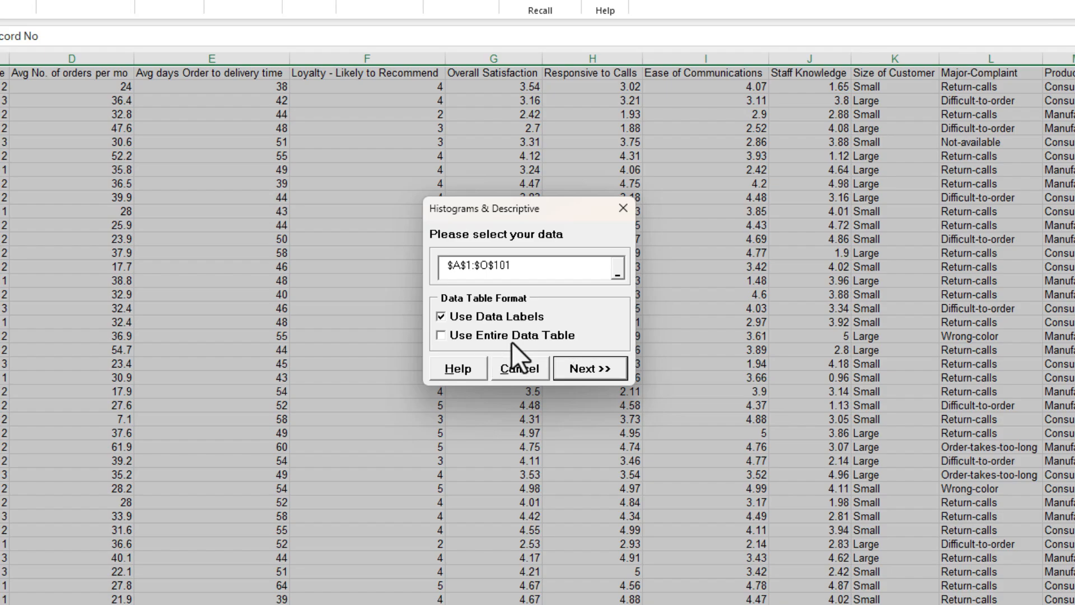
left_click(459, 335)
left_click(575, 369)
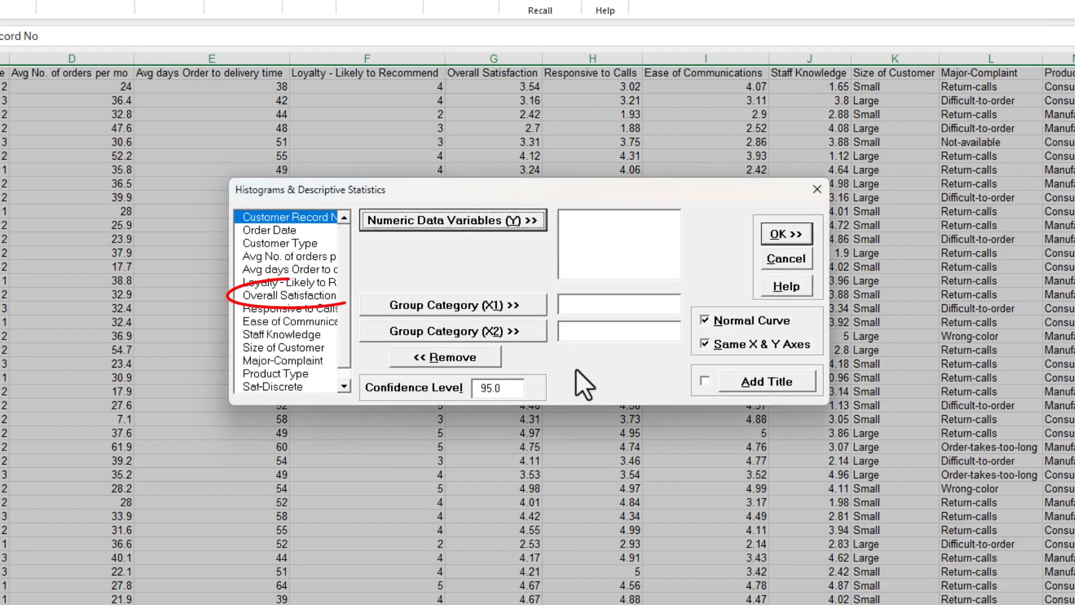
Create histograms with descriptive statistics for Overall Satisfaction as the numeric variable, grouped by Customer Type as X1, and review them
left_click(303, 293)
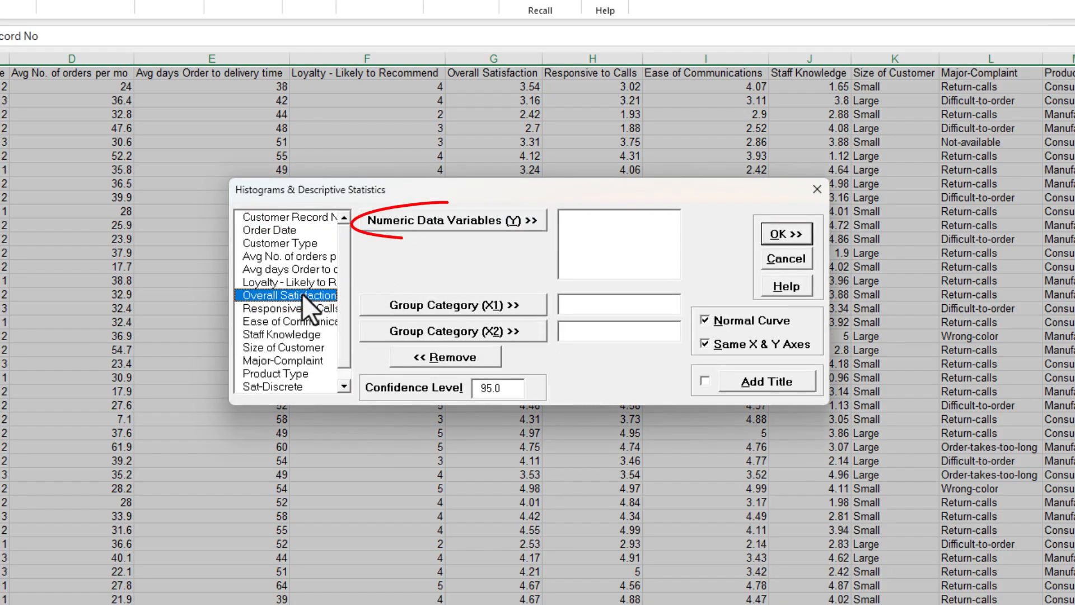
left_click(436, 218)
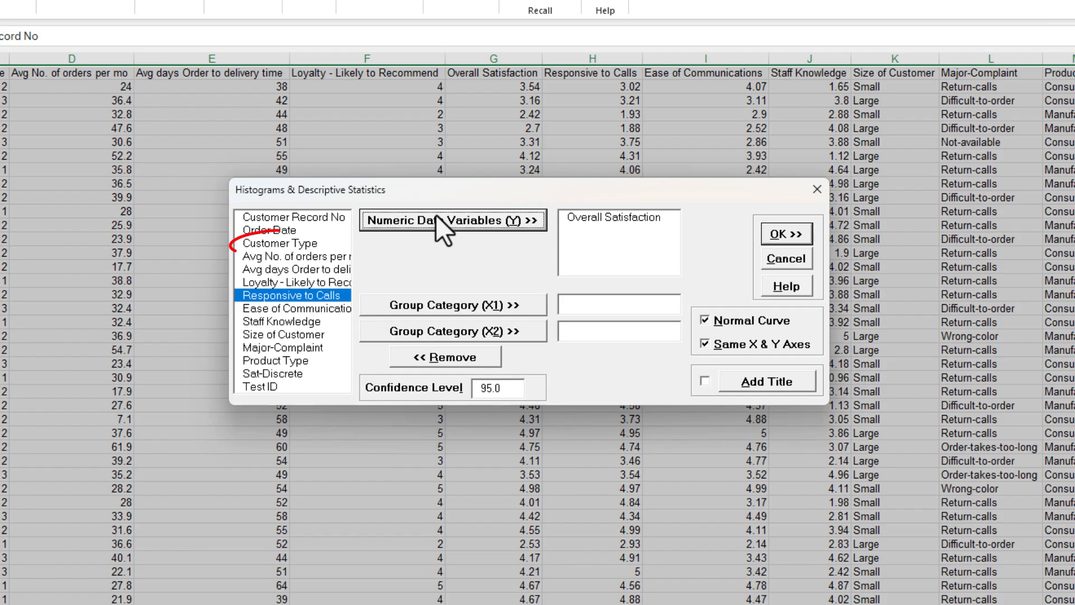
left_click(314, 241)
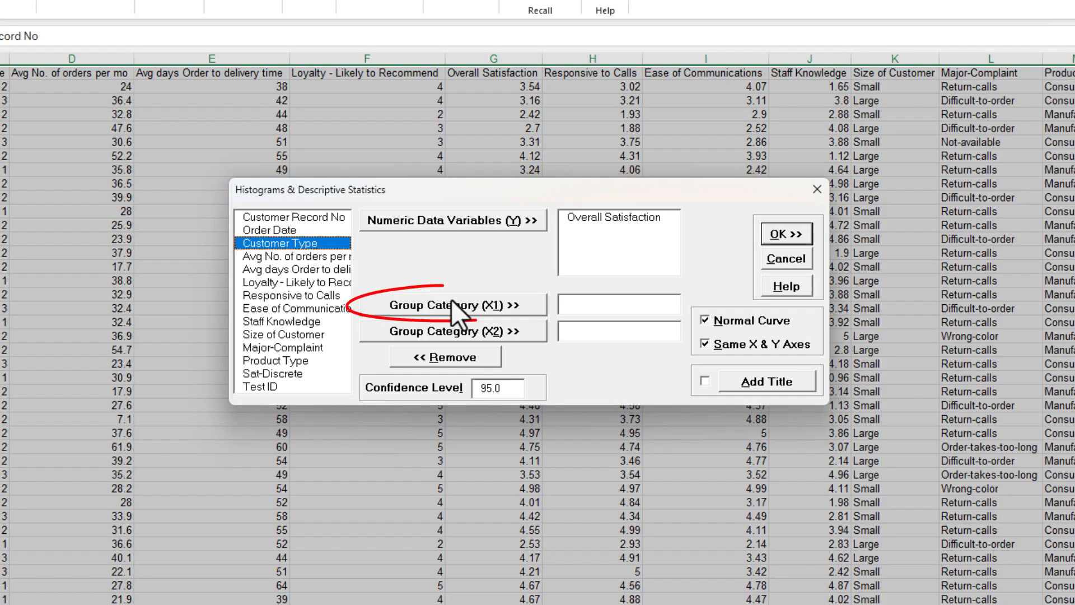
left_click(466, 304)
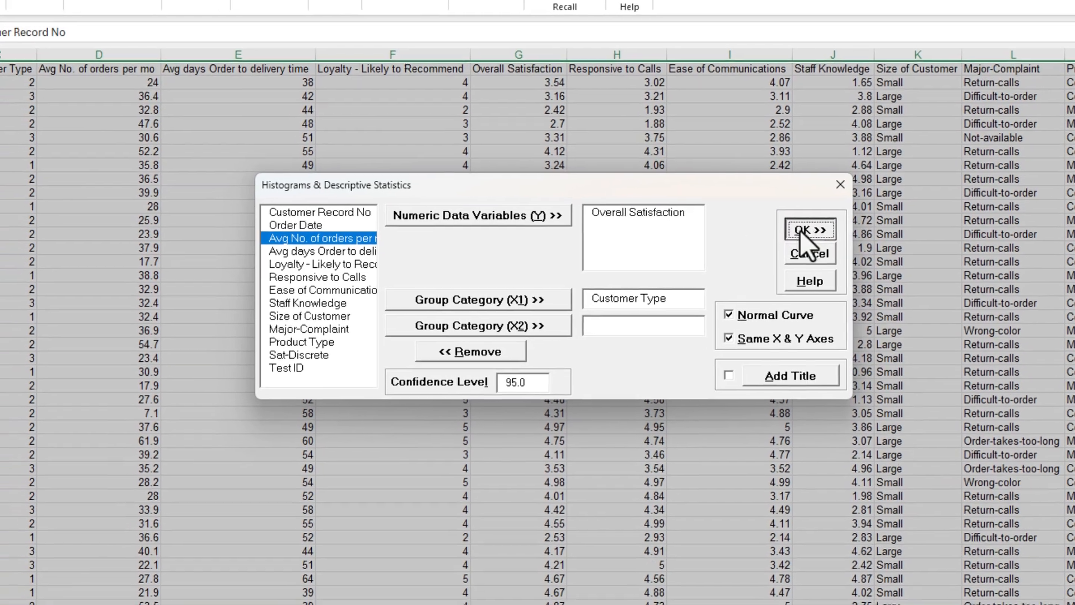
left_click(785, 234)
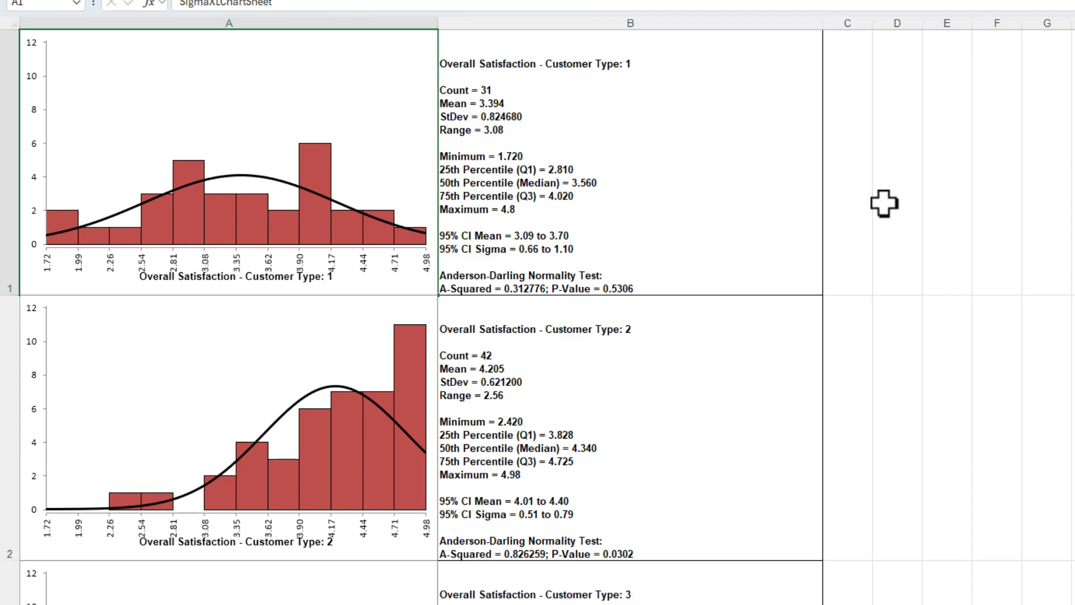
scroll(883, 203, "down", 3)
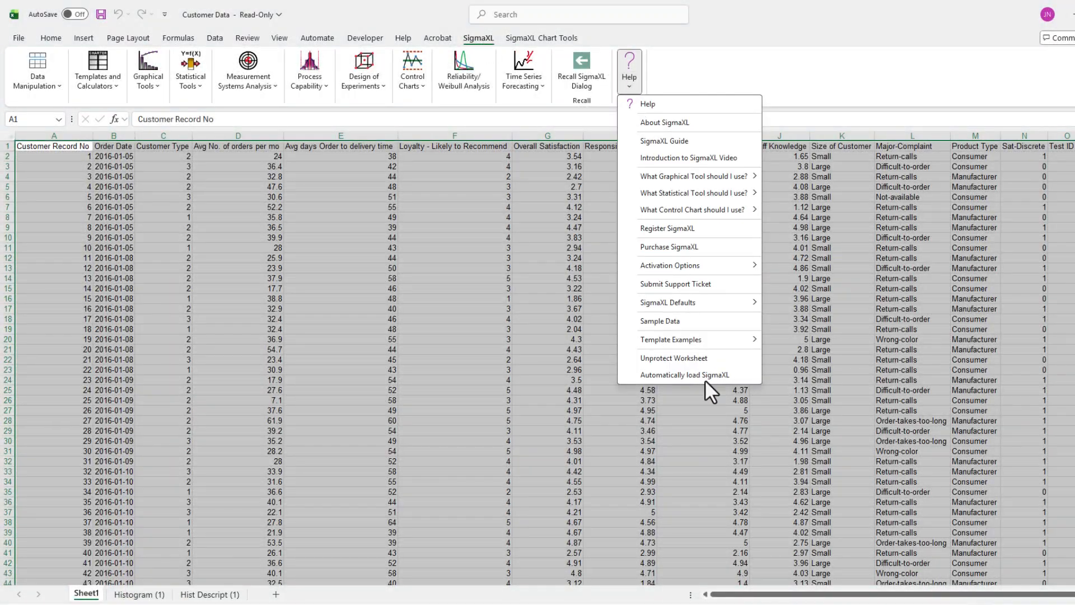
Open the Delivery Times workbook from the SigmaXL Sample Data folder and bring up its SigmaXL tools
left_click(660, 321)
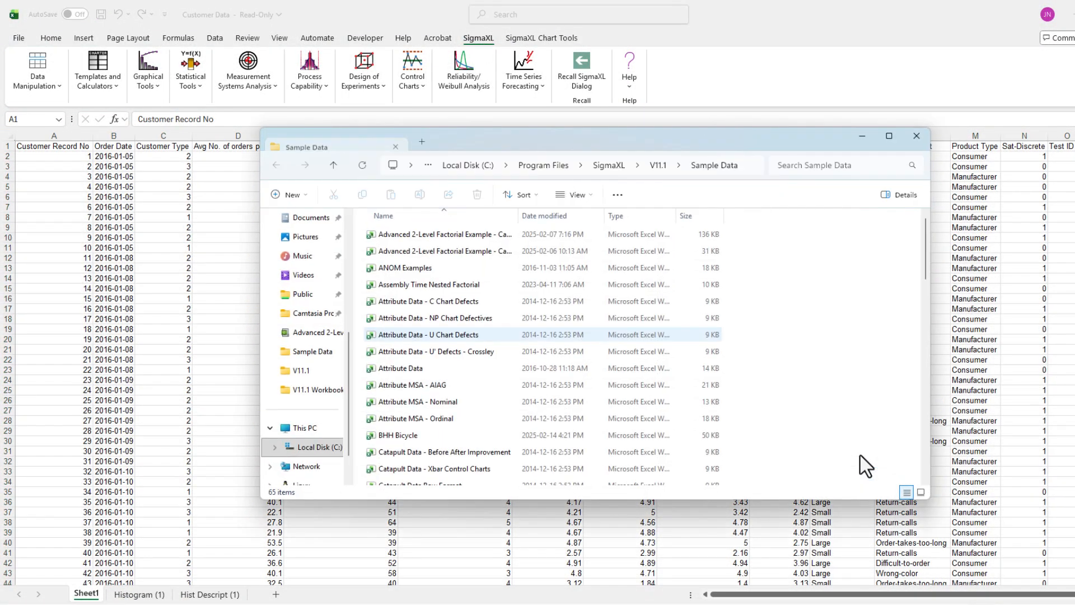
scroll(861, 456, "down", 5)
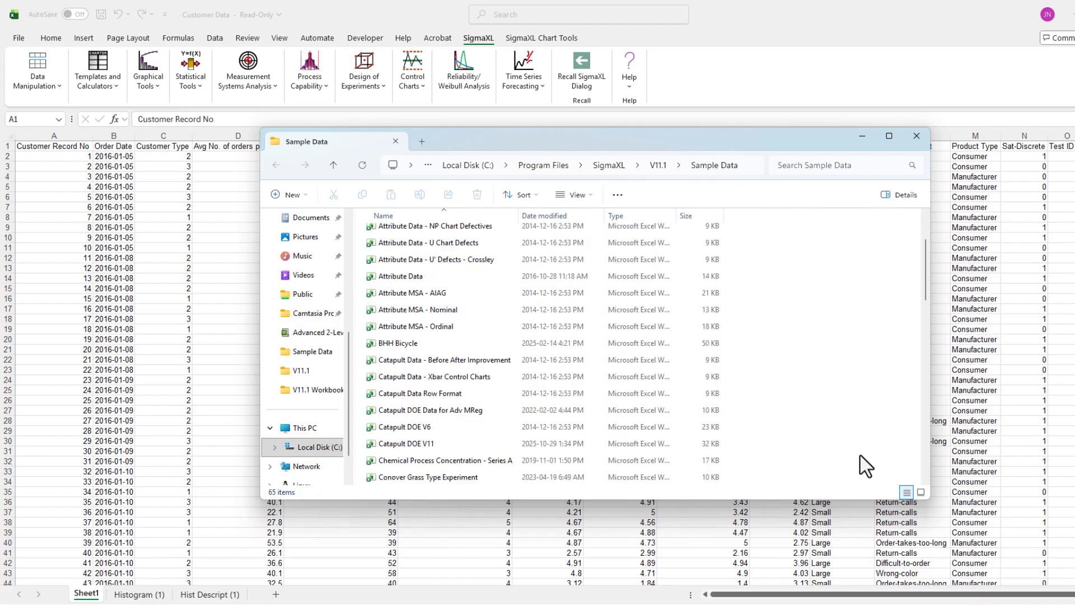
double_click(401, 411)
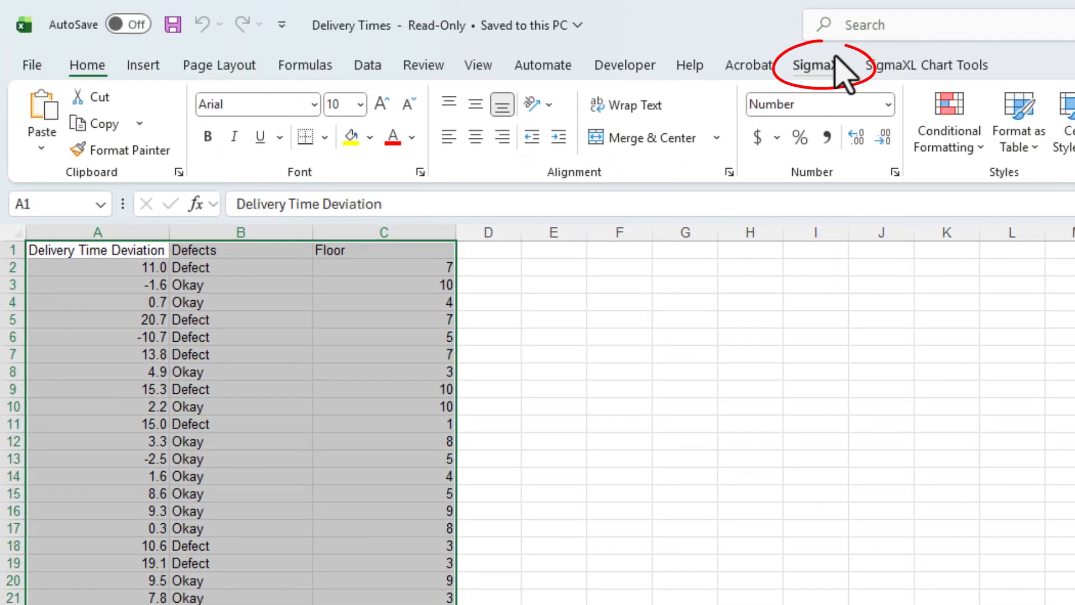
left_click(833, 61)
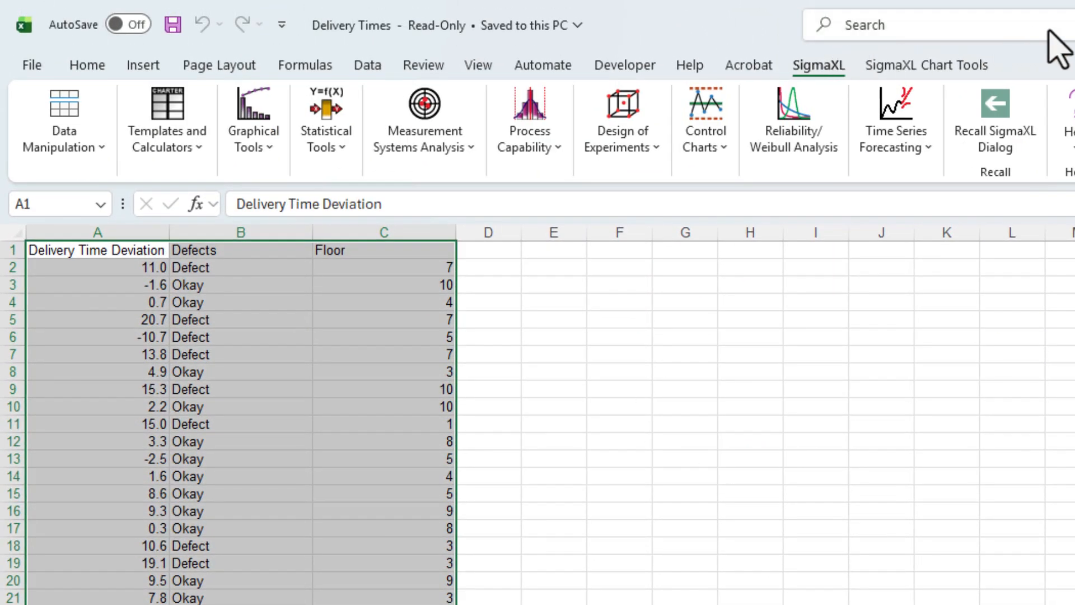
Start Histograms & Process Capability on the delivery data with data labels and assign Delivery Time Deviation as the numeric variable (Y)
left_click(250, 142)
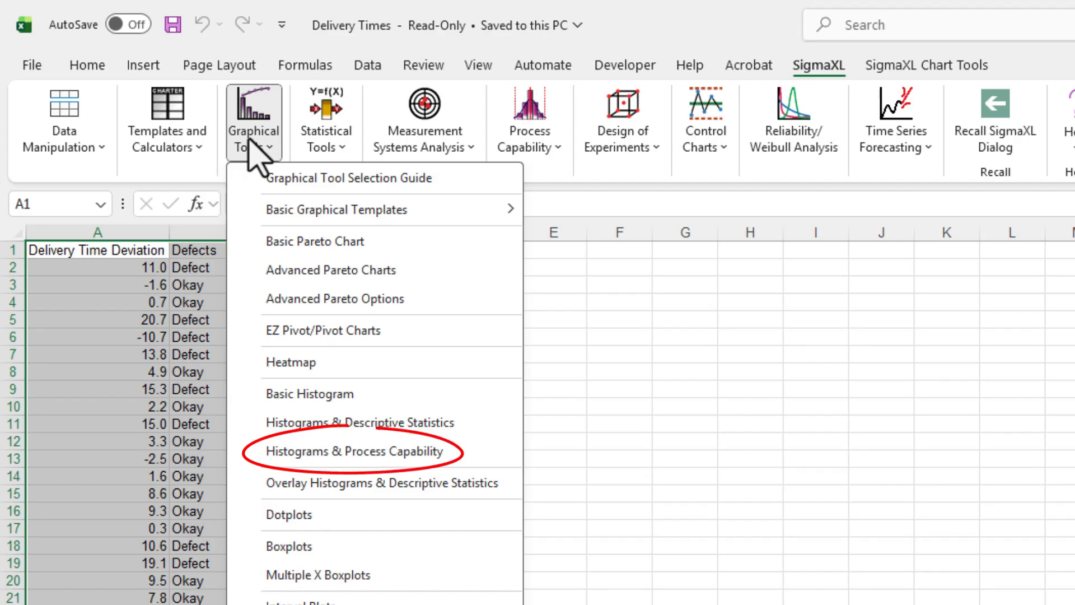
left_click(456, 450)
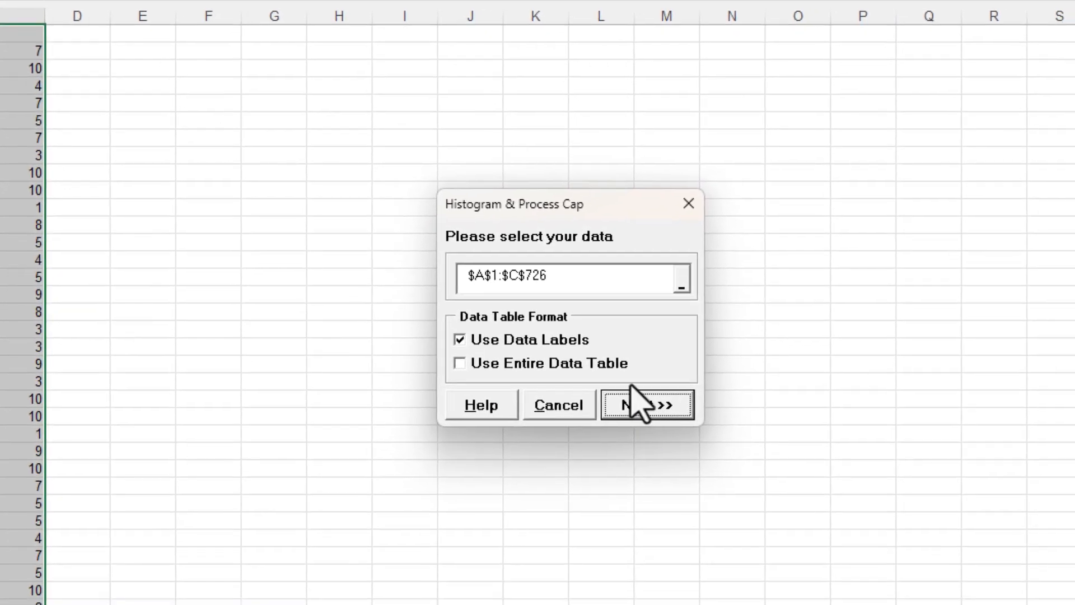
left_click(906, 512)
left_click(638, 406)
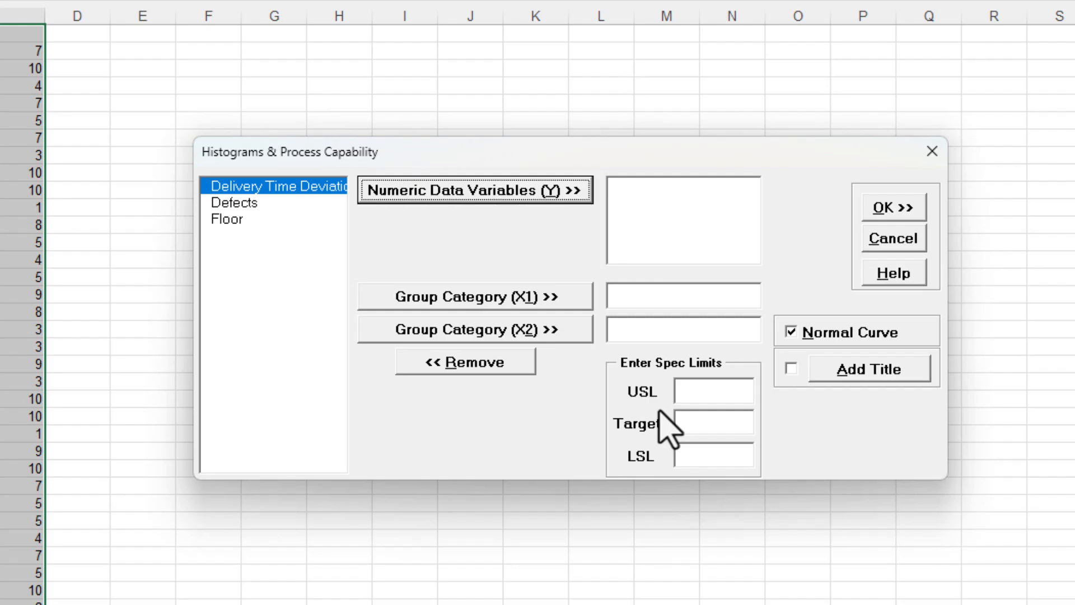
left_click(488, 194)
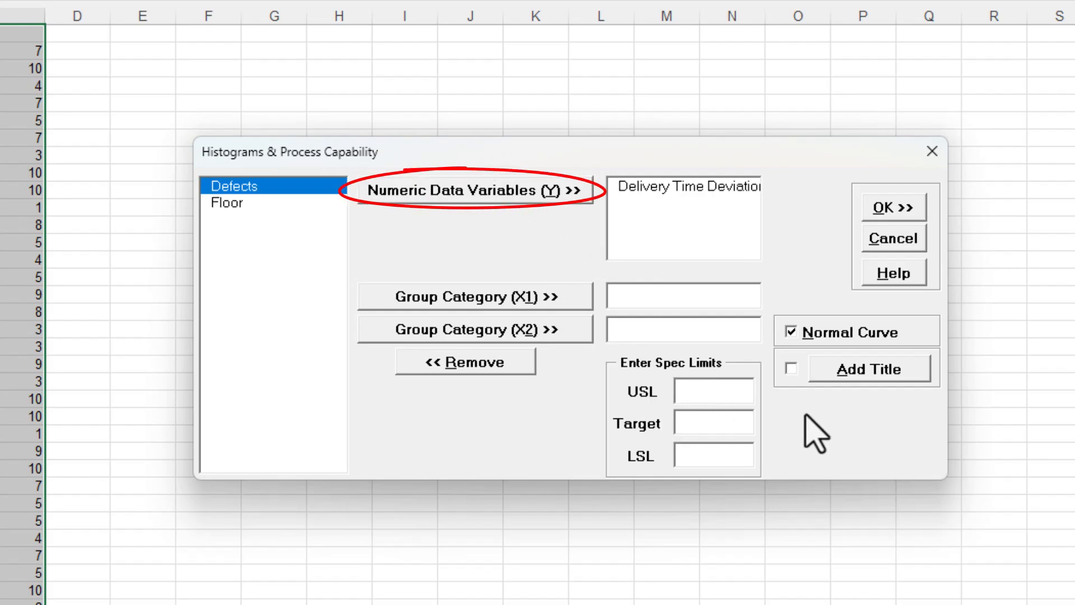
Enter the spec limits USL 10, Target 0 and LSL -10, and generate the process capability histogram
type("10")
left_click(706, 425)
type("0")
left_click(719, 462)
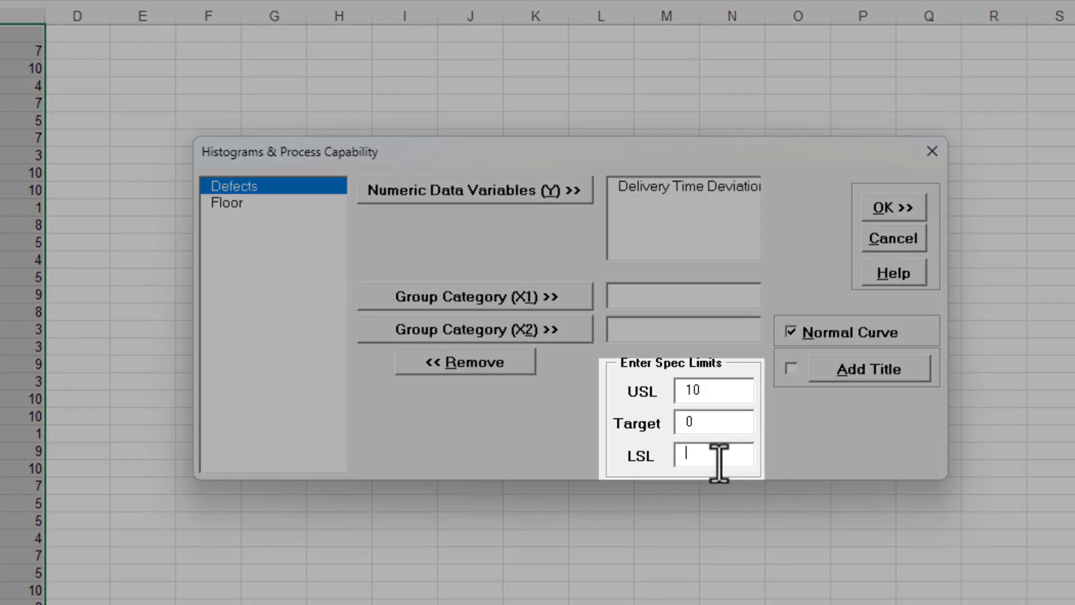
type("-10")
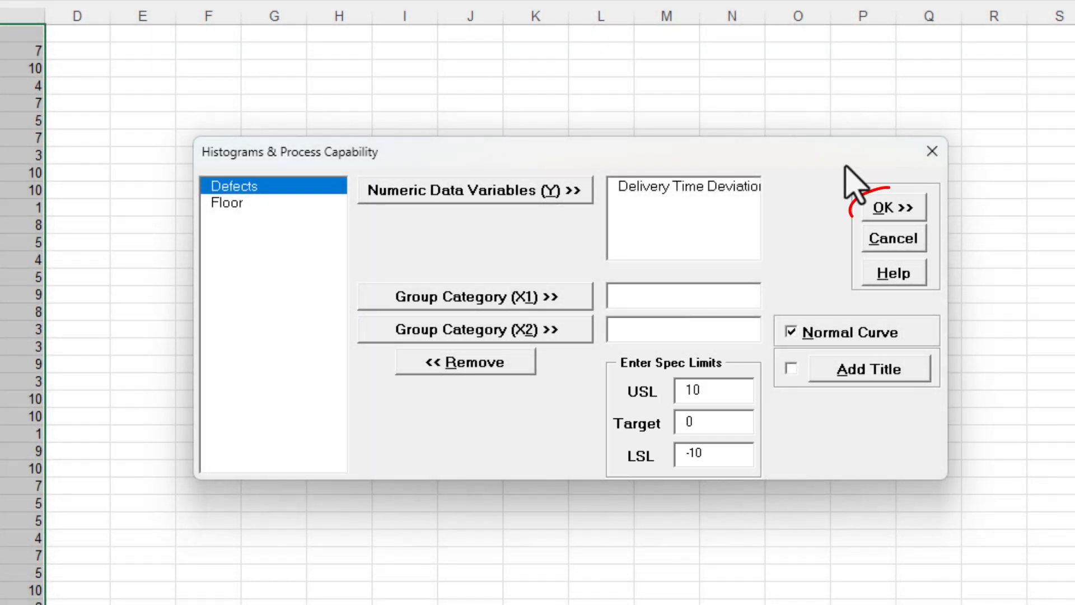
left_click(893, 208)
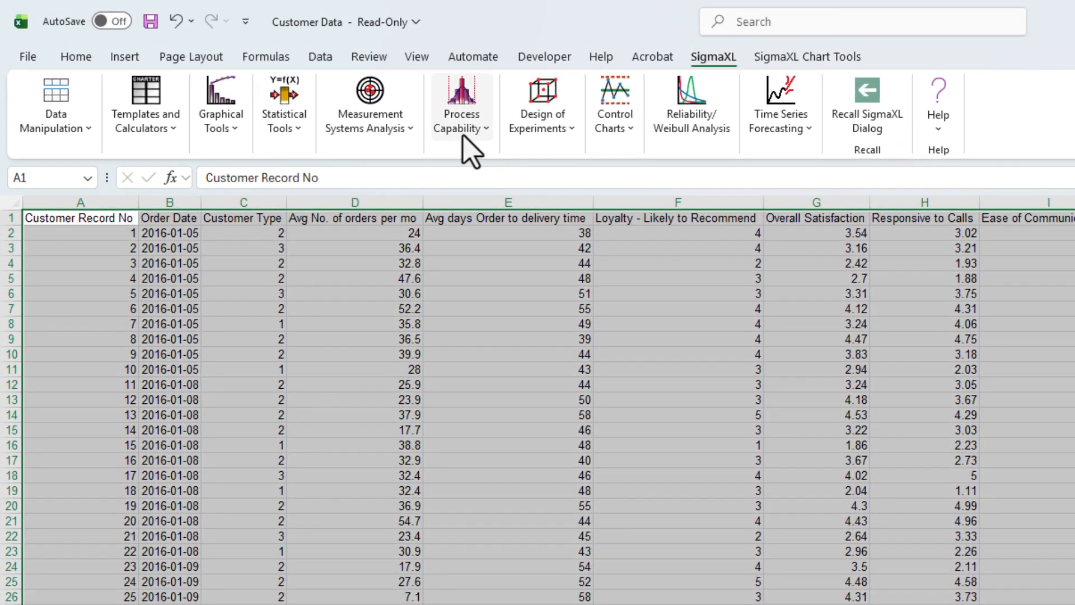
Start Overlay Histograms & Descriptive Statistics on the Customer Data range A1:O101, using the data labels
left_click(231, 129)
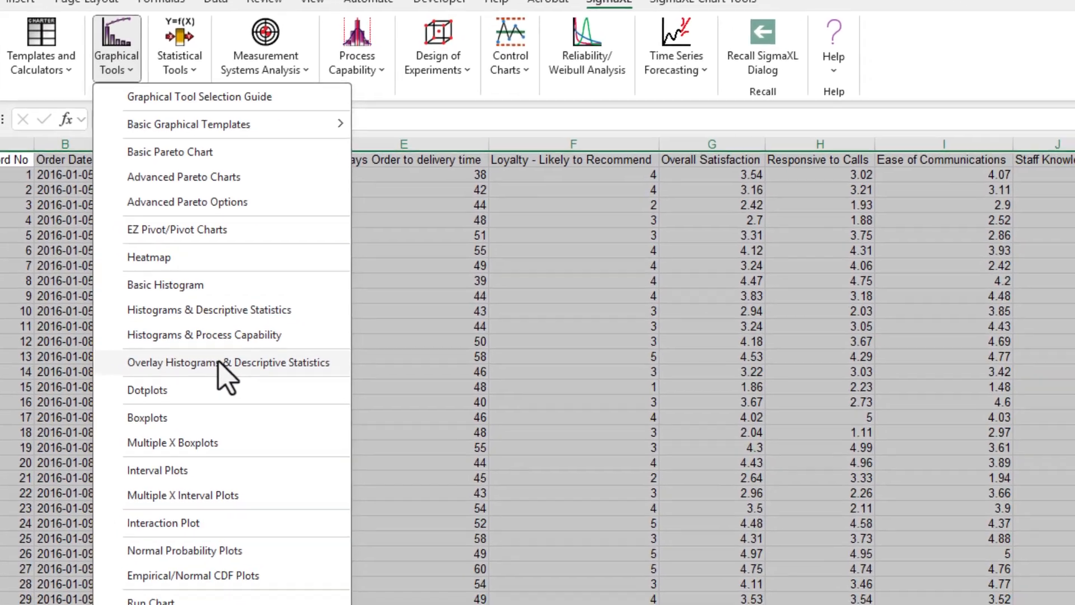
left_click(314, 421)
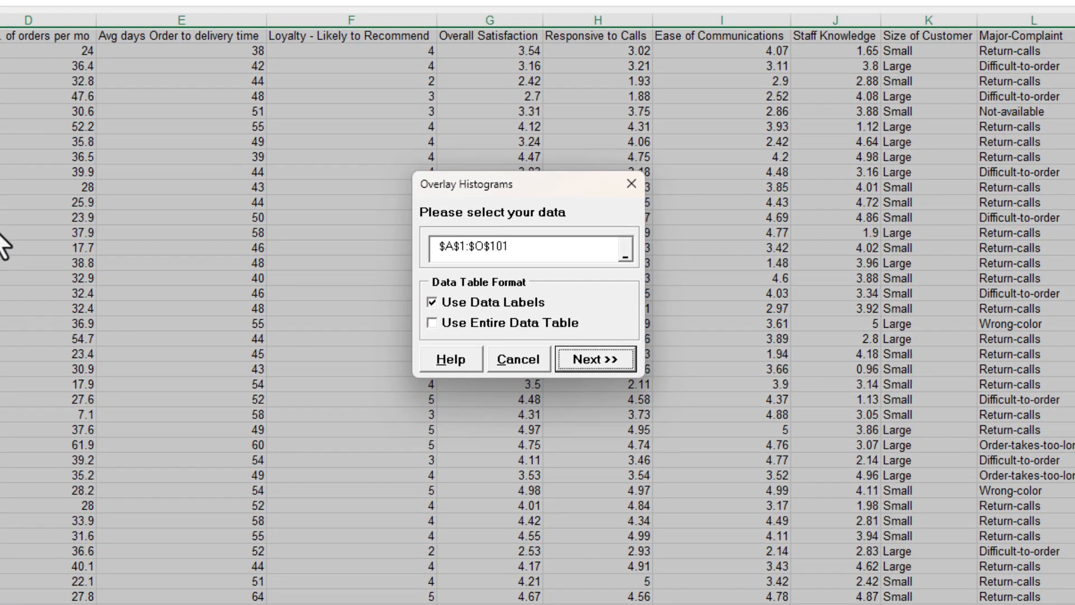
left_click(604, 361)
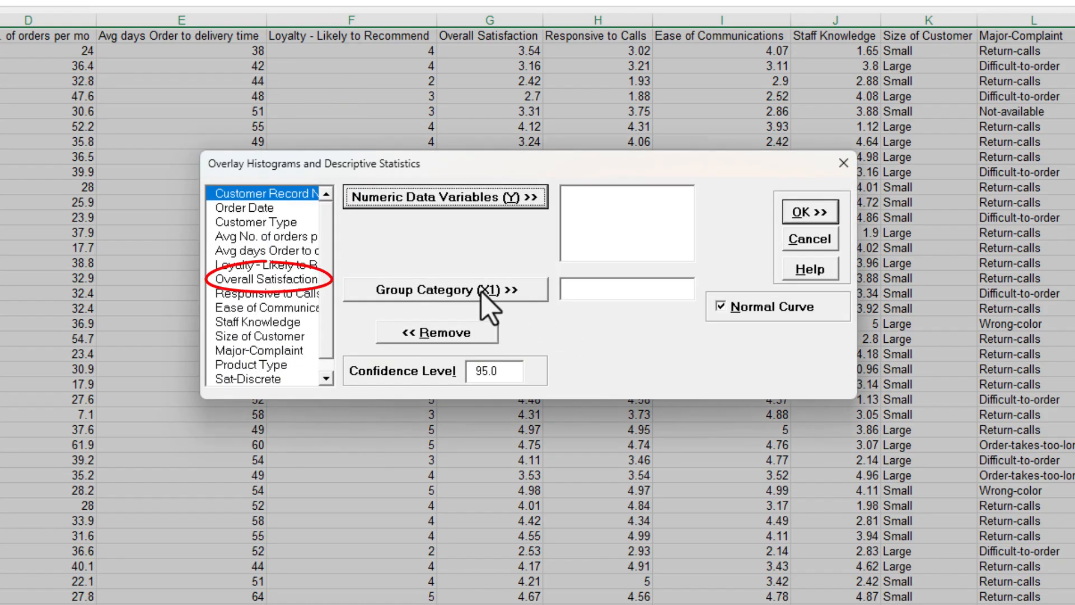
Create overlay histograms with Overall Satisfaction as the numeric variable (Y), grouped by Customer Type as X1, with normal curves
left_click(236, 280)
left_click(448, 207)
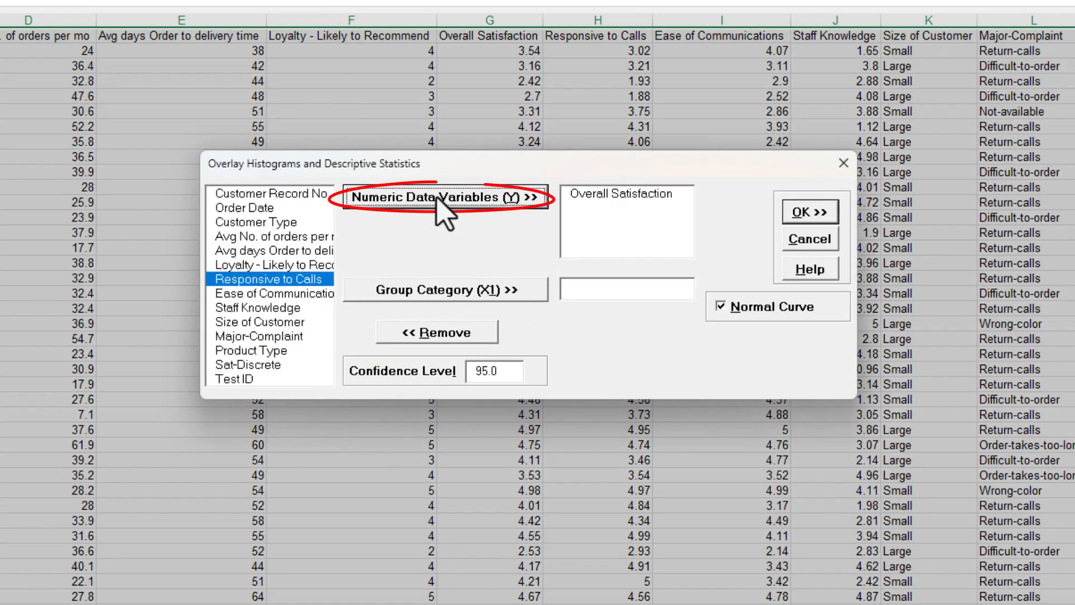
left_click(280, 223)
left_click(464, 291)
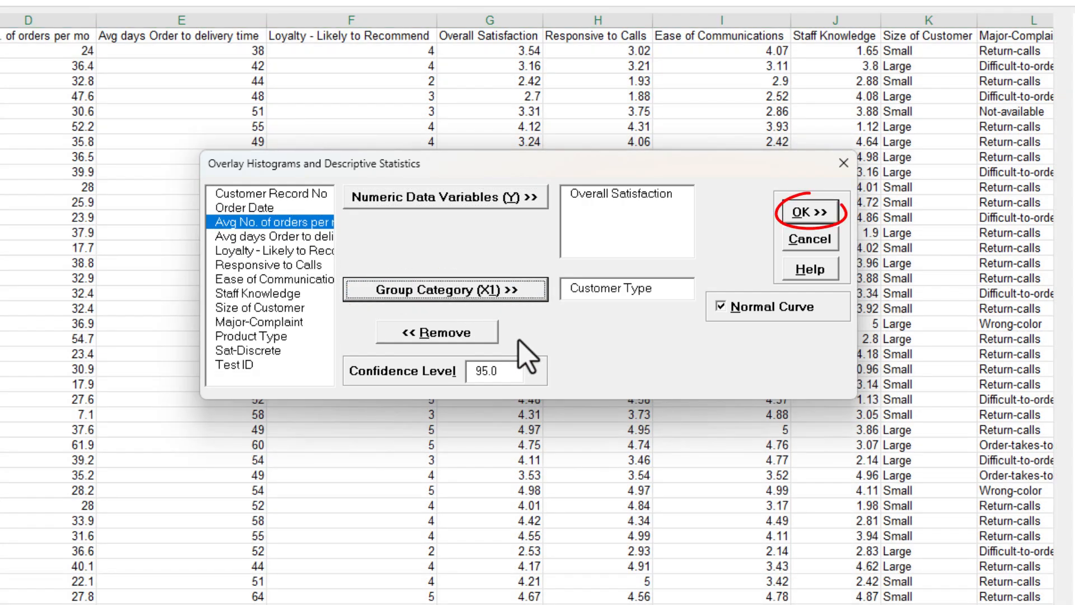
left_click(809, 211)
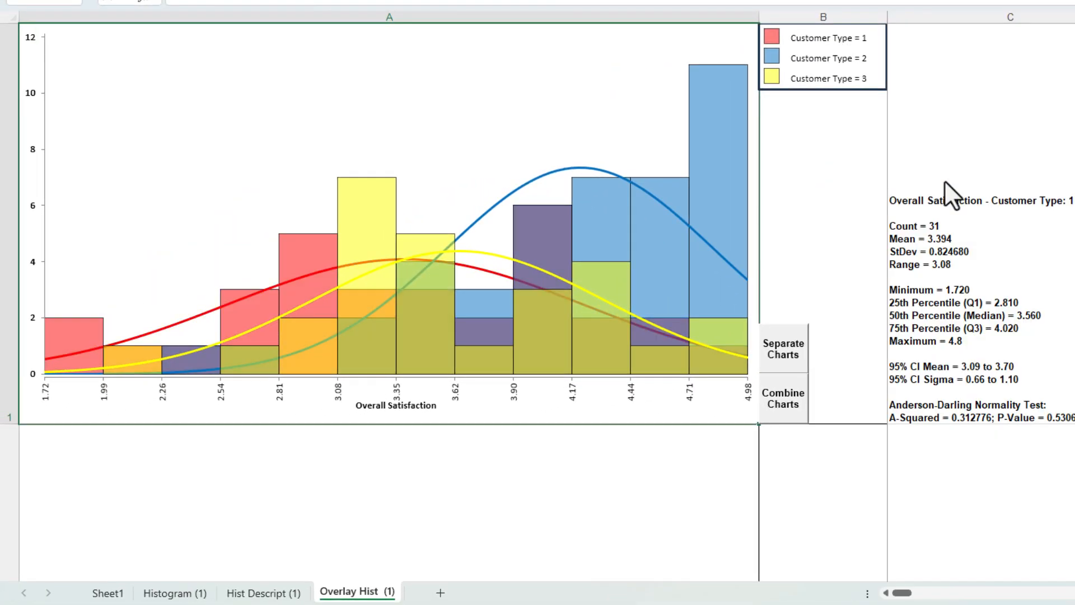
Split the overlay histogram into separate charts, review each customer type's chart and statistics, and combine the charts again
scroll(1010, 425, "down", 1)
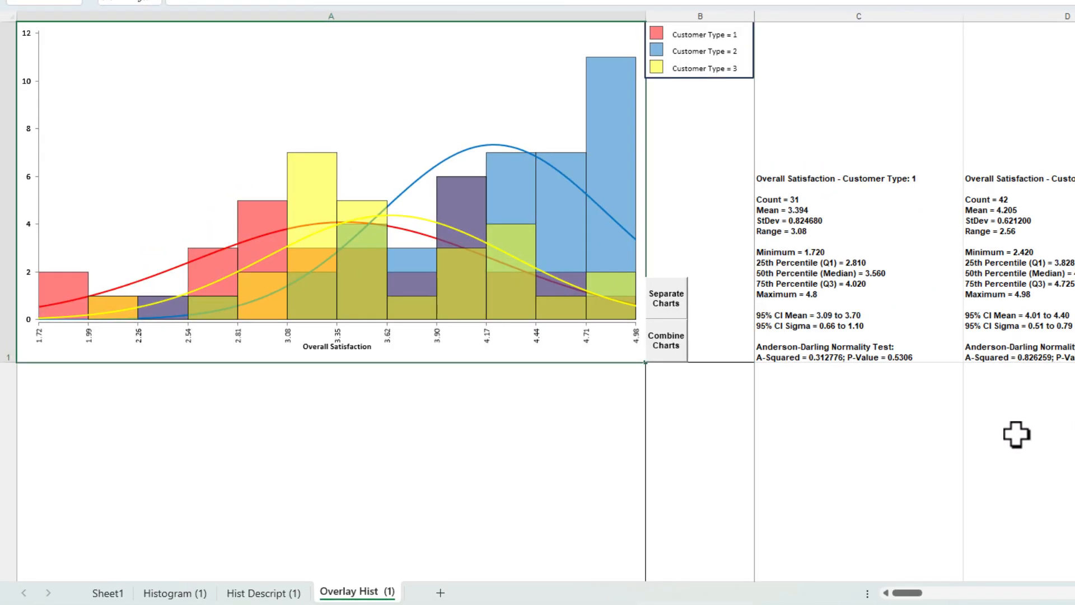
left_click(666, 298)
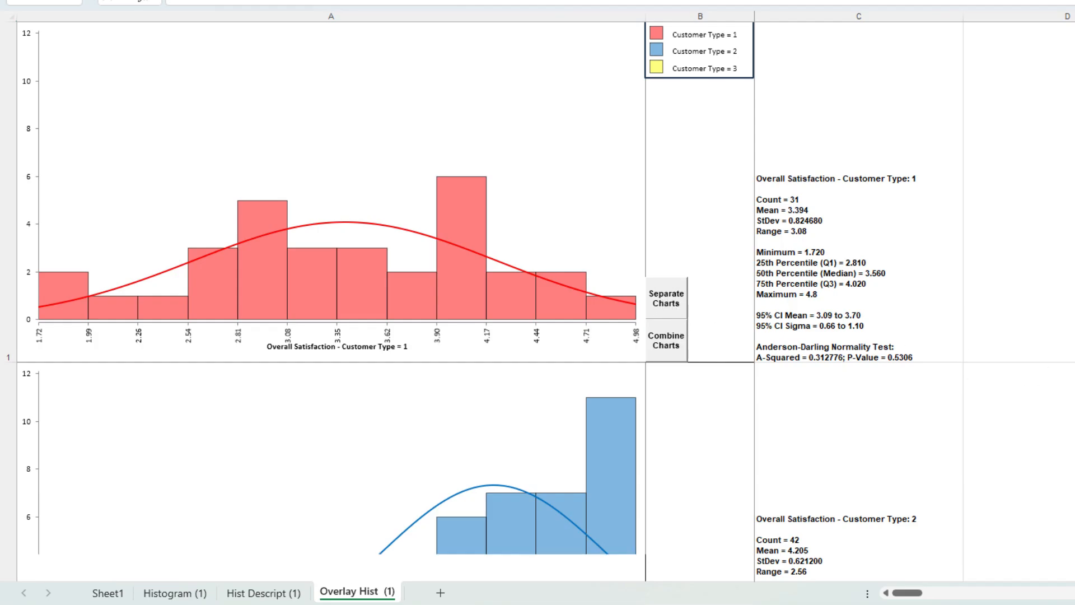
scroll(537, 302, "down", 5)
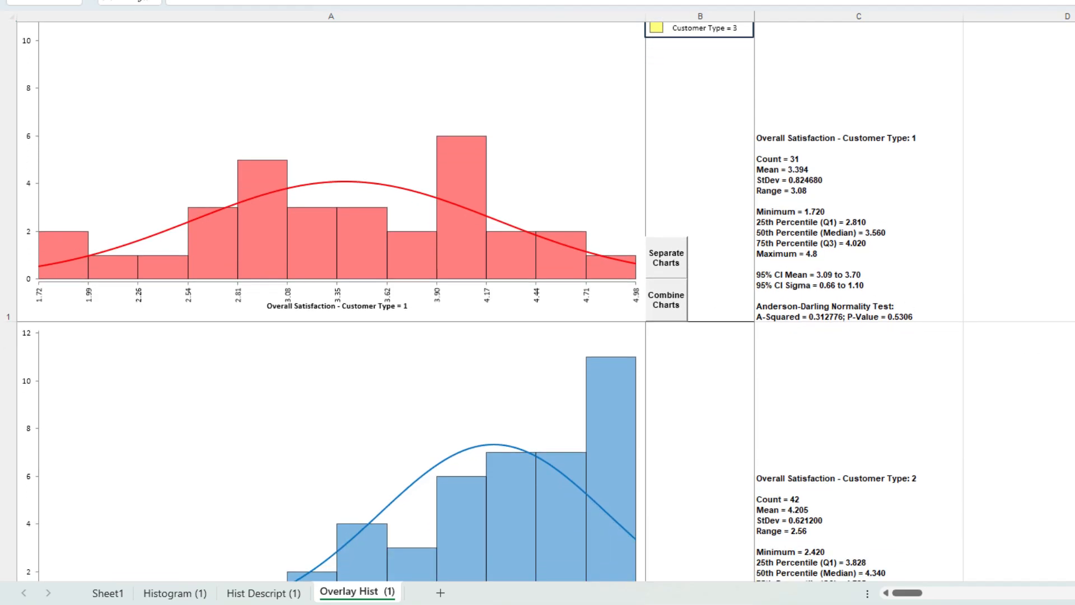
scroll(538, 302, "down", 7)
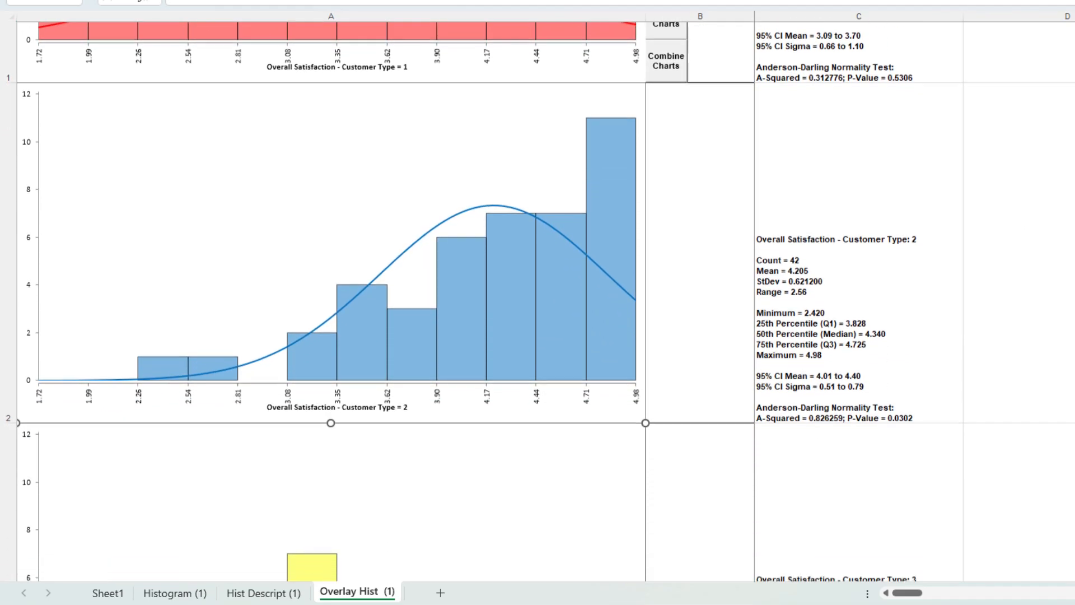
scroll(537, 302, "down", 1)
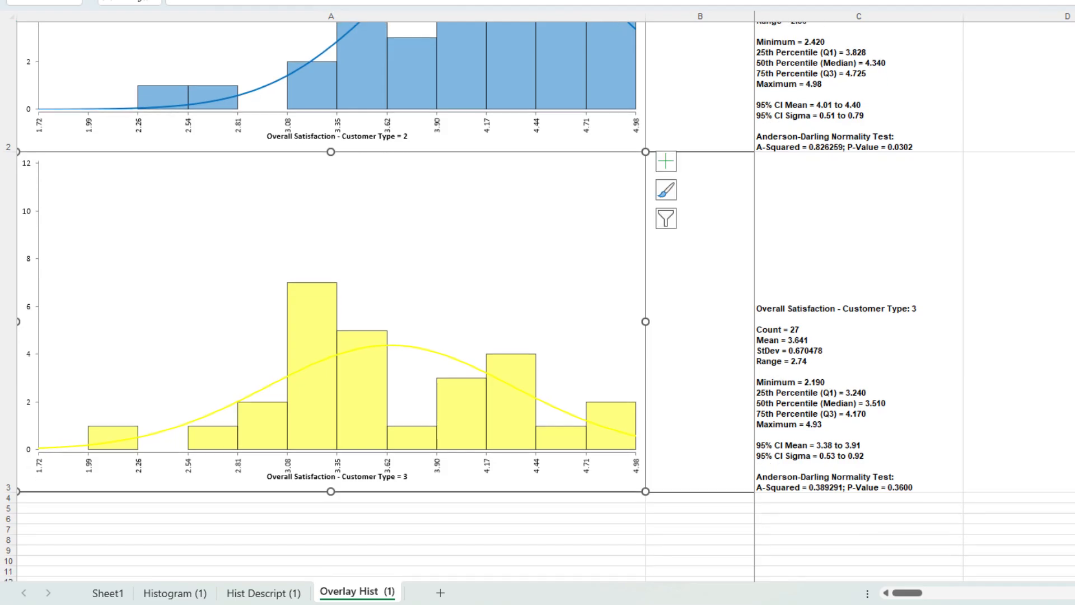
scroll(537, 302, "up", 11)
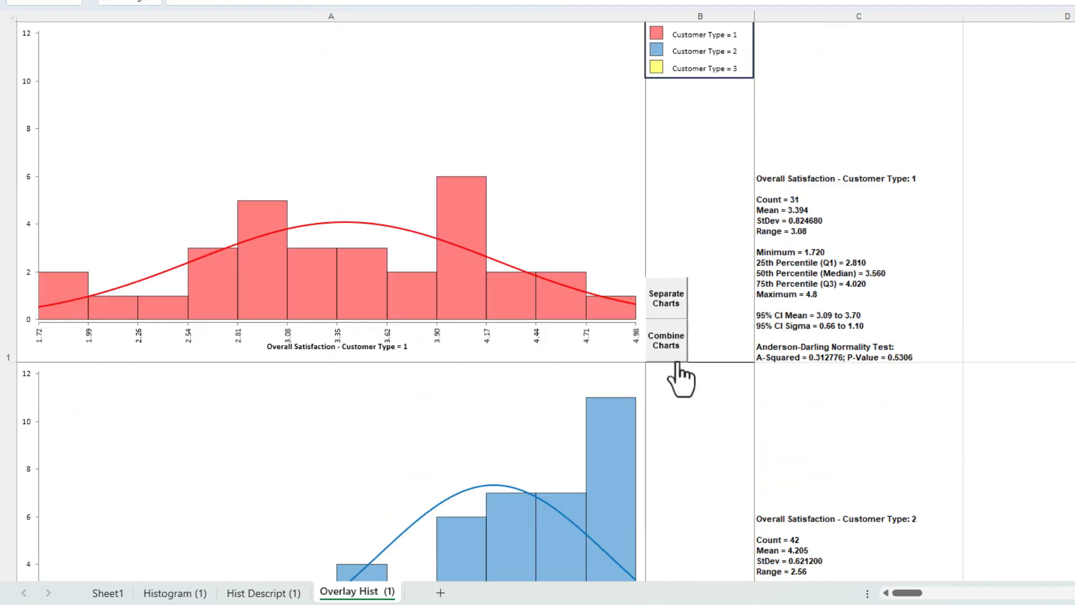
left_click(666, 359)
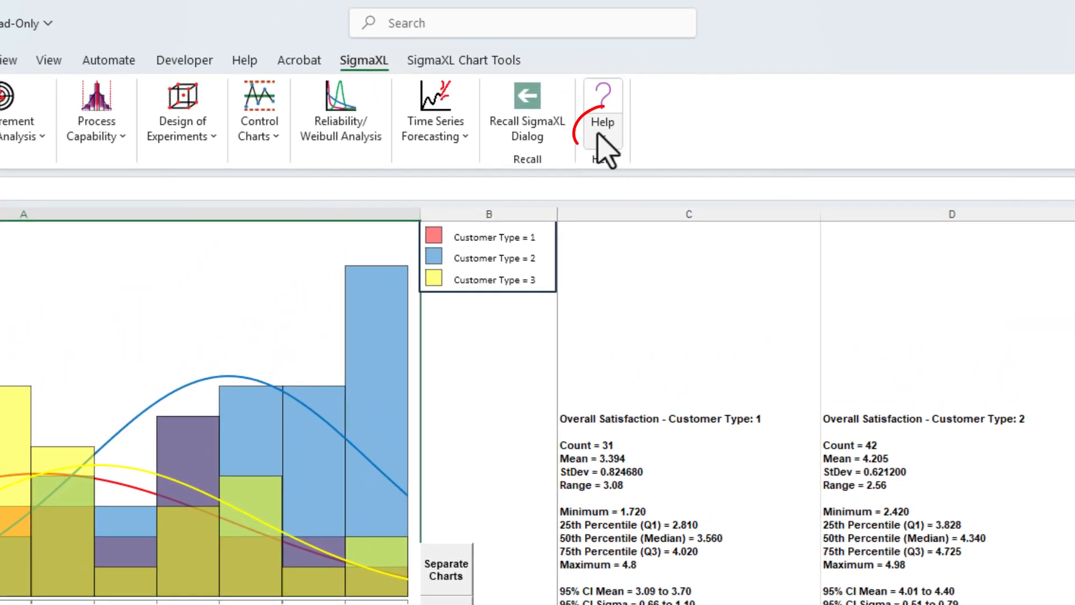
Open the Catapult Data - Before After Improvement workbook from the SigmaXL Sample Data folder and bring up its SigmaXL tools
left_click(633, 104)
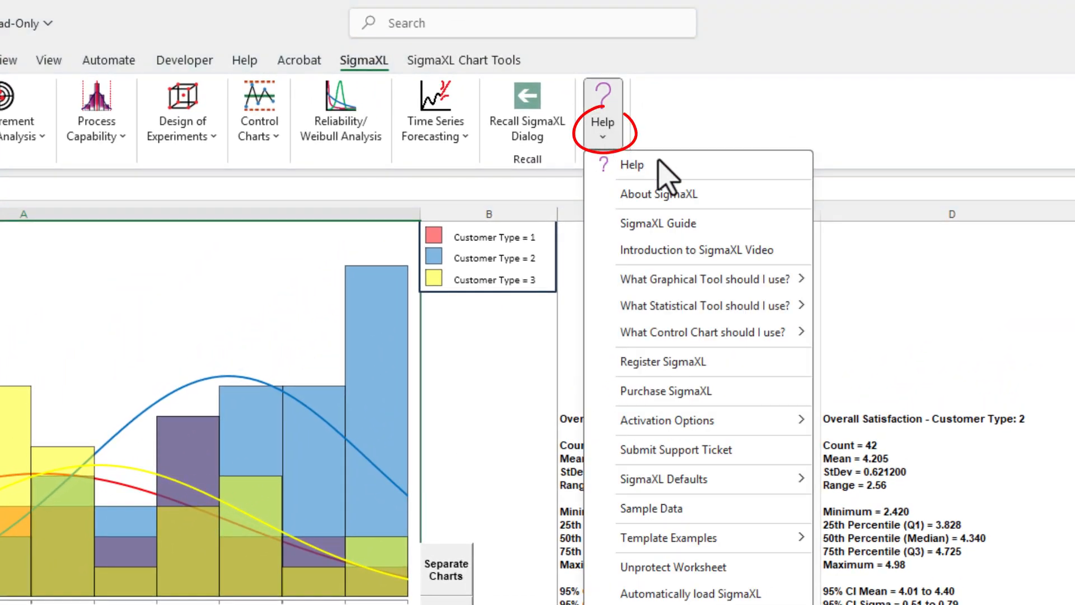
left_click(685, 508)
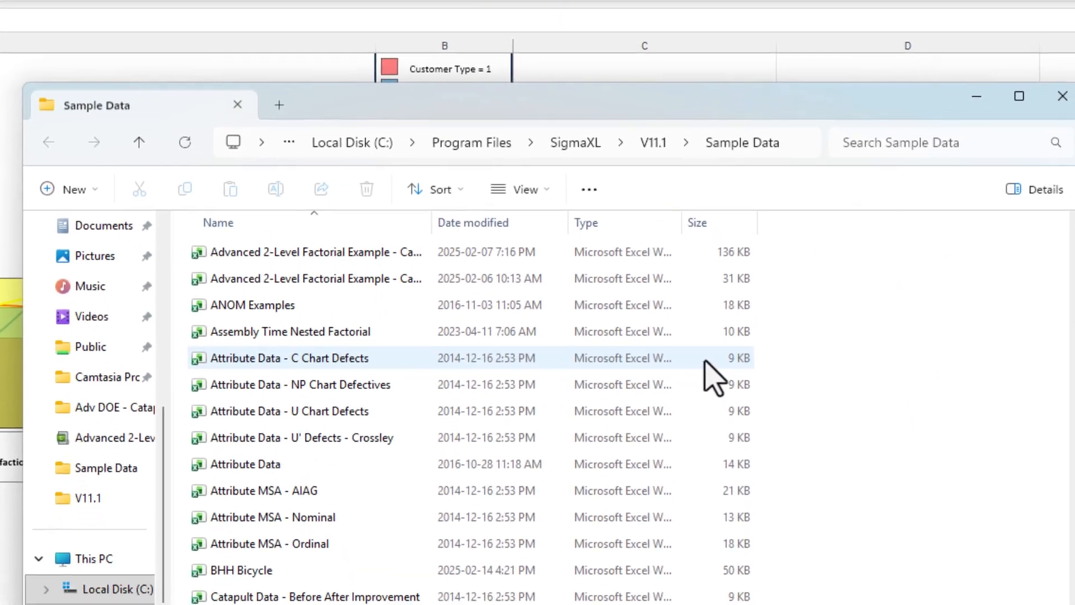
scroll(379, 336, "down", 1)
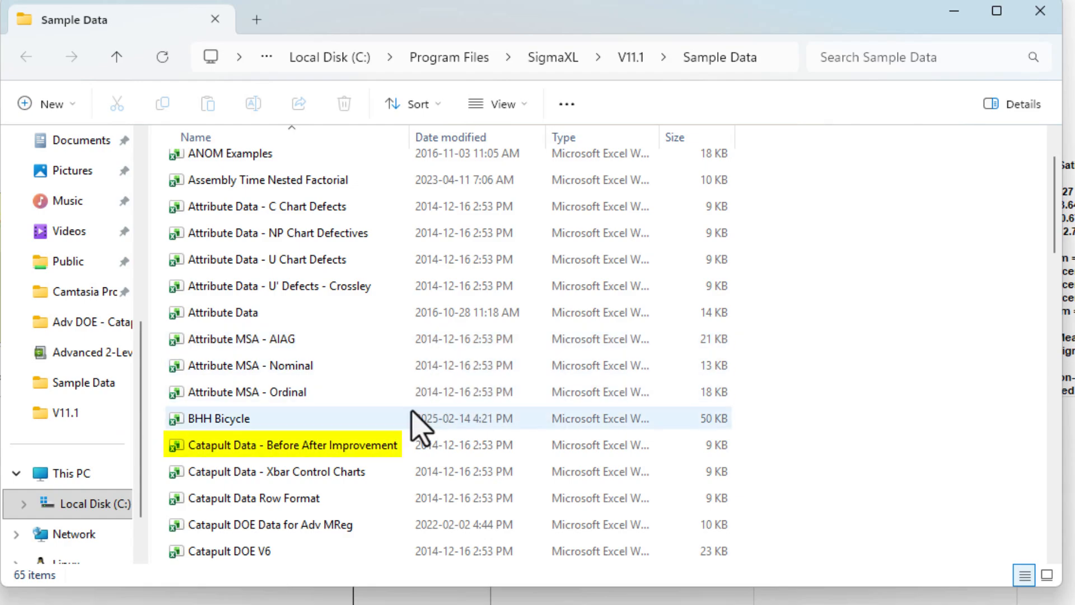
left_click(331, 454)
double_click(331, 453)
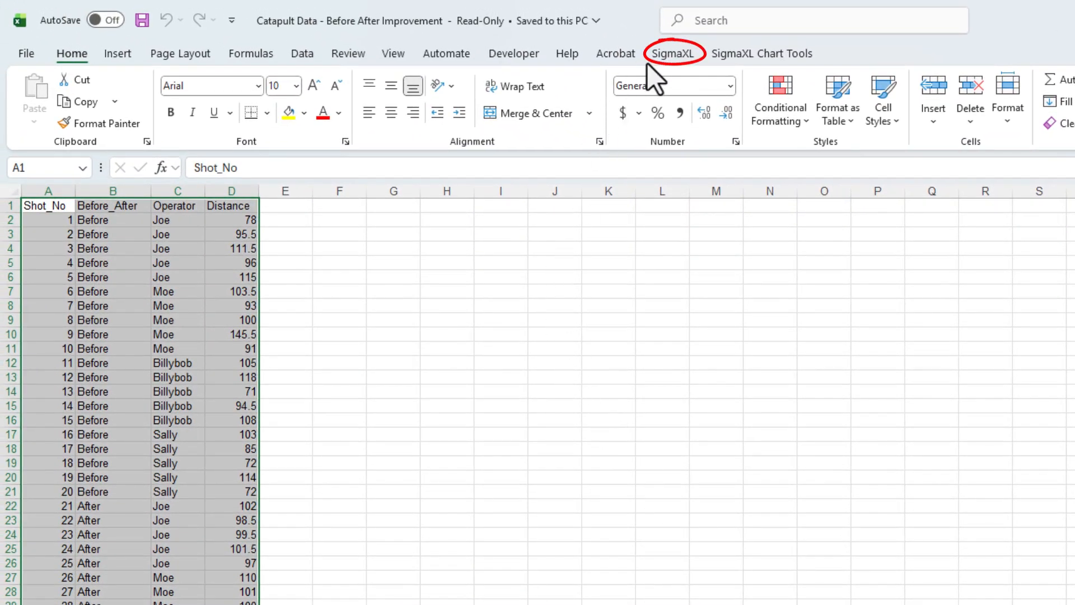
left_click(649, 48)
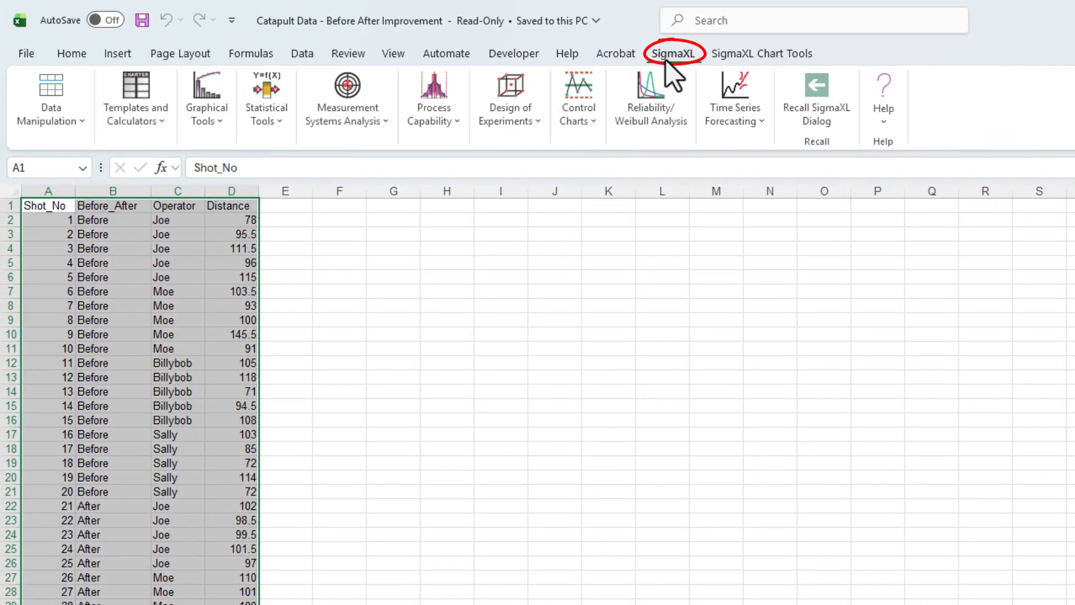
Start Overlay Histograms & Descriptive Statistics on the entire catapult data table, using the data labels
left_click(203, 115)
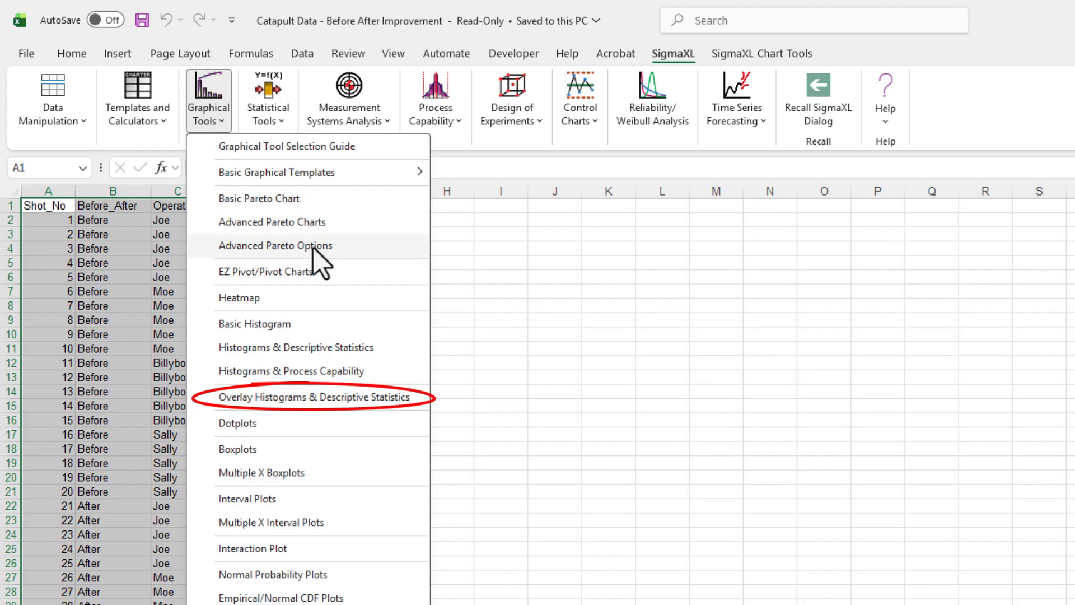
left_click(324, 397)
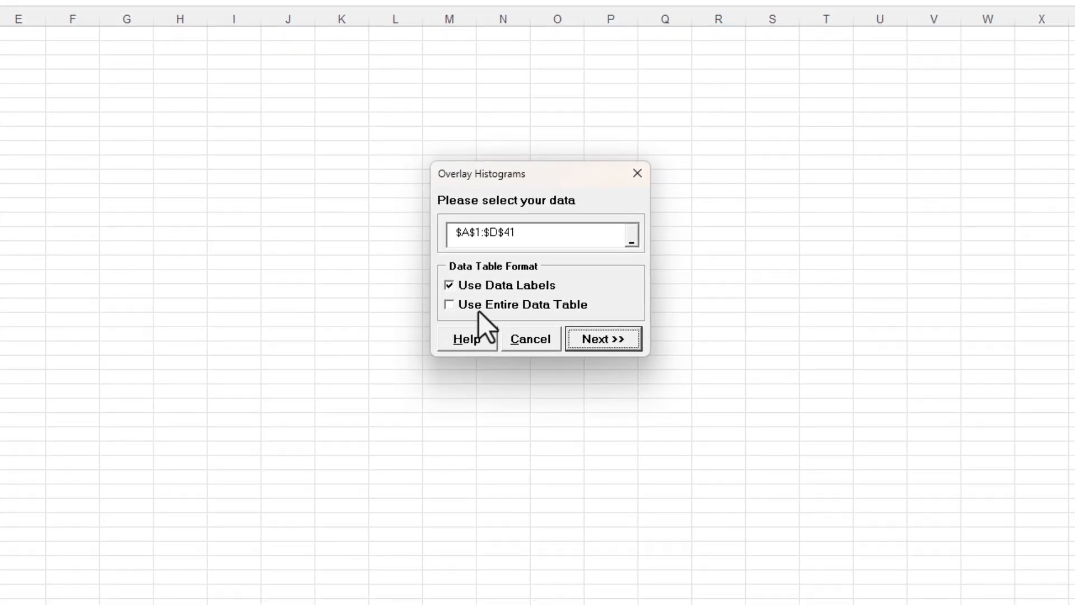
left_click(480, 307)
left_click(580, 344)
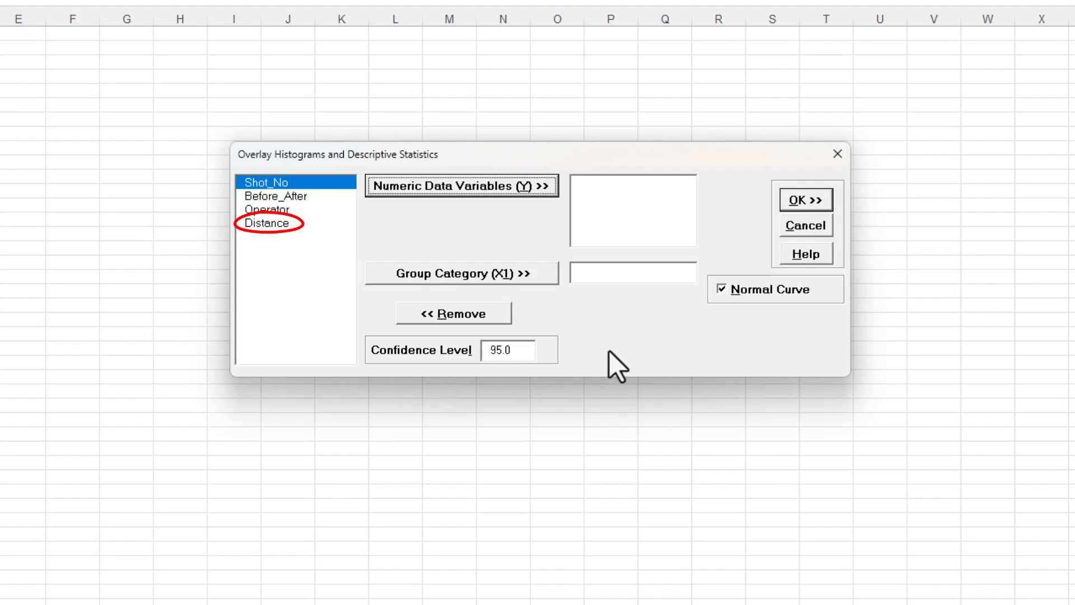
Create overlay histograms with Distance as the numeric variable (Y), grouped by Before_After as X1, with normal curves
left_click(293, 223)
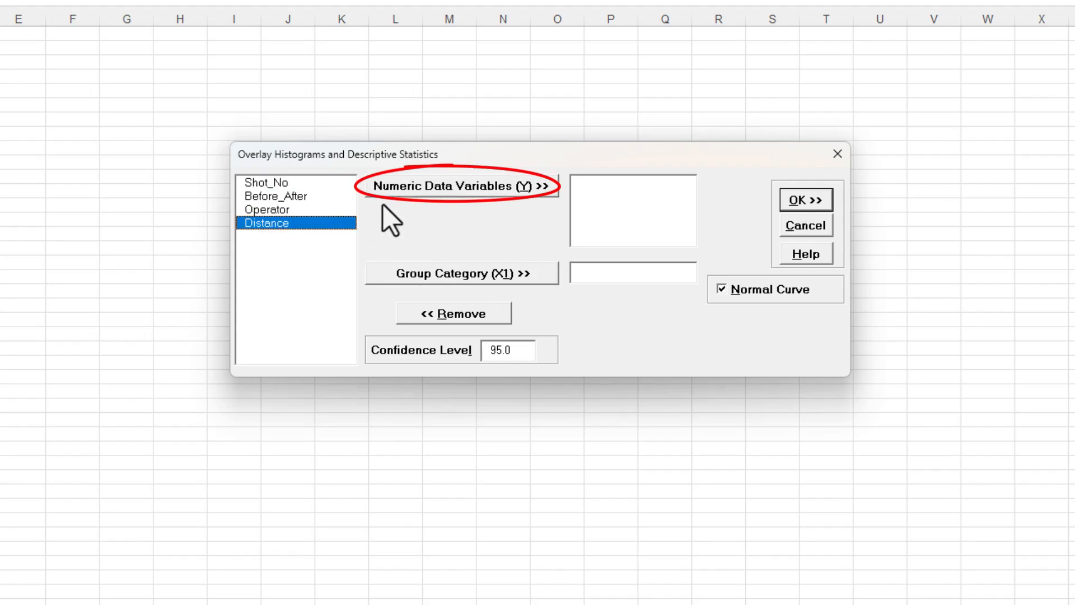
left_click(406, 187)
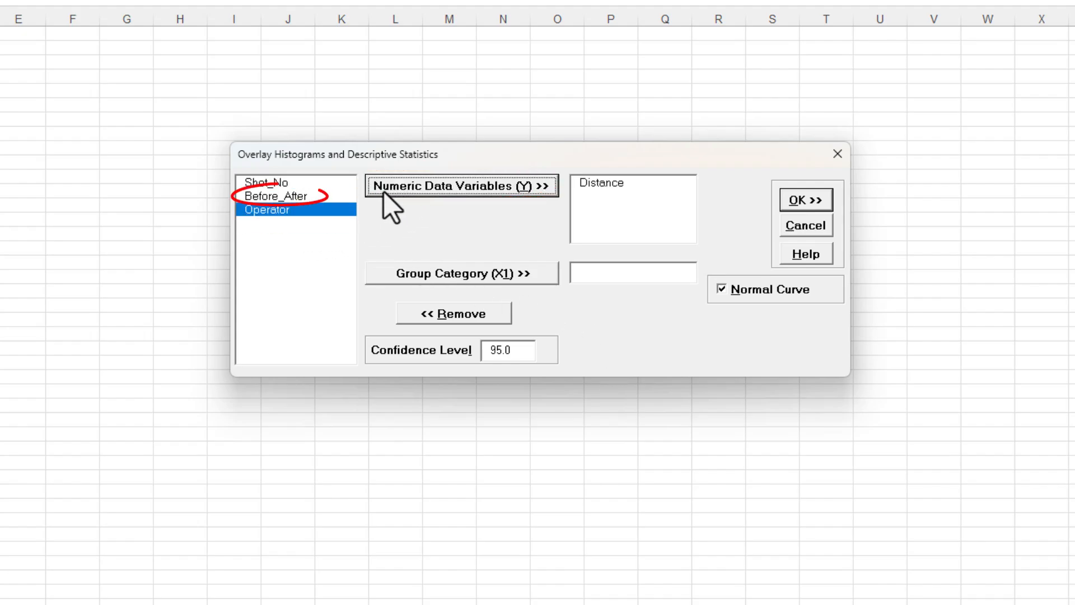
left_click(335, 196)
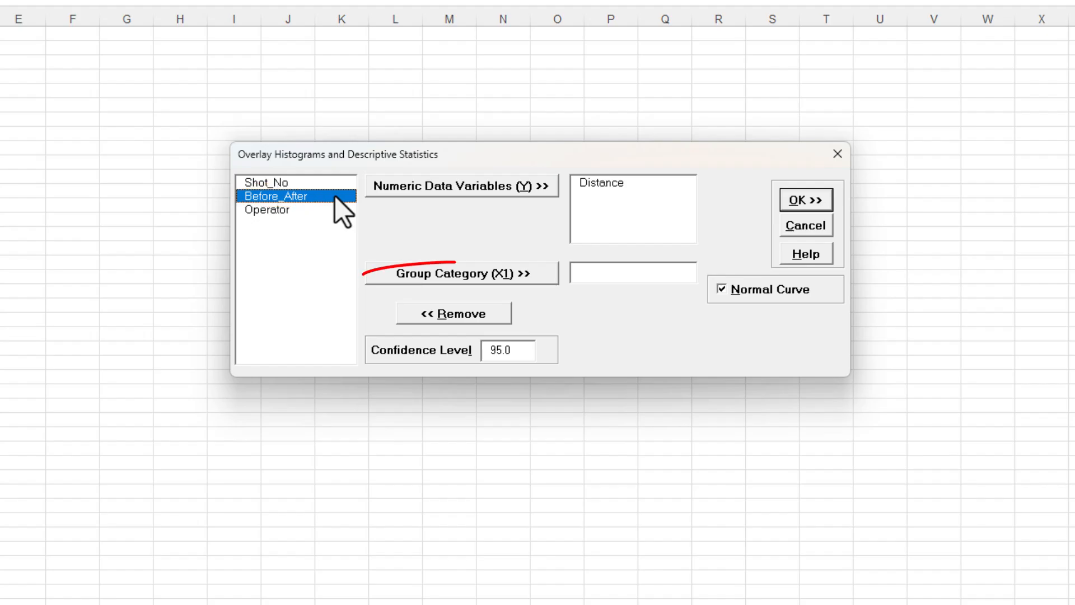
left_click(506, 278)
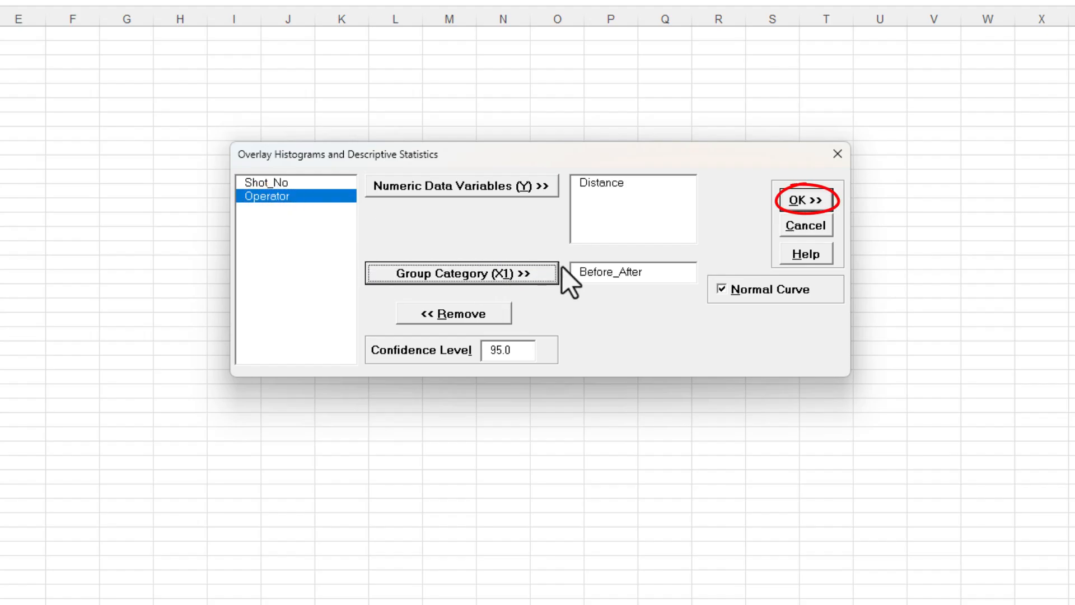
left_click(805, 200)
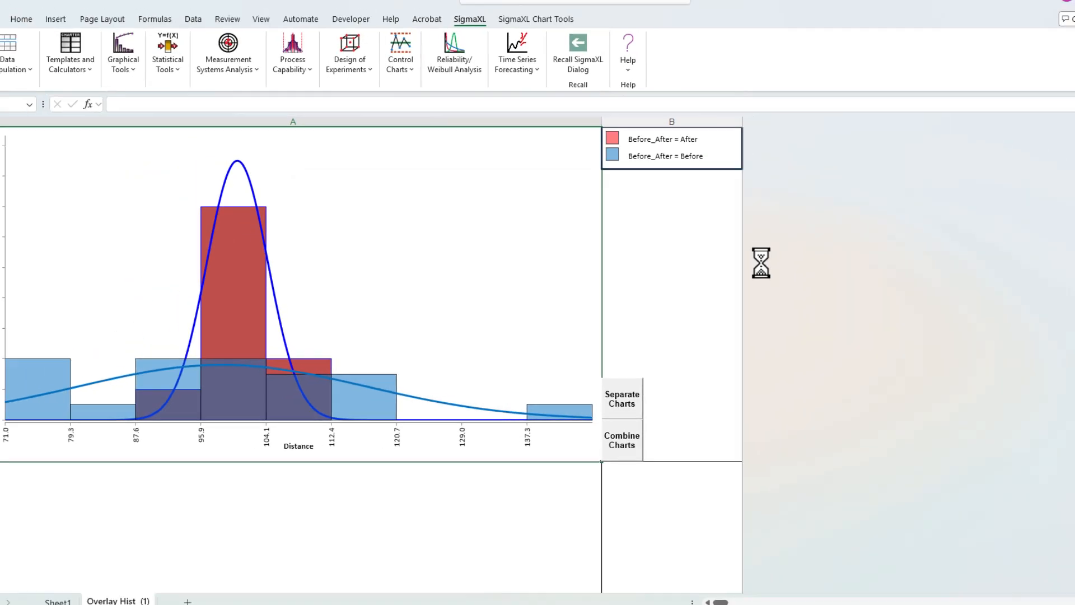